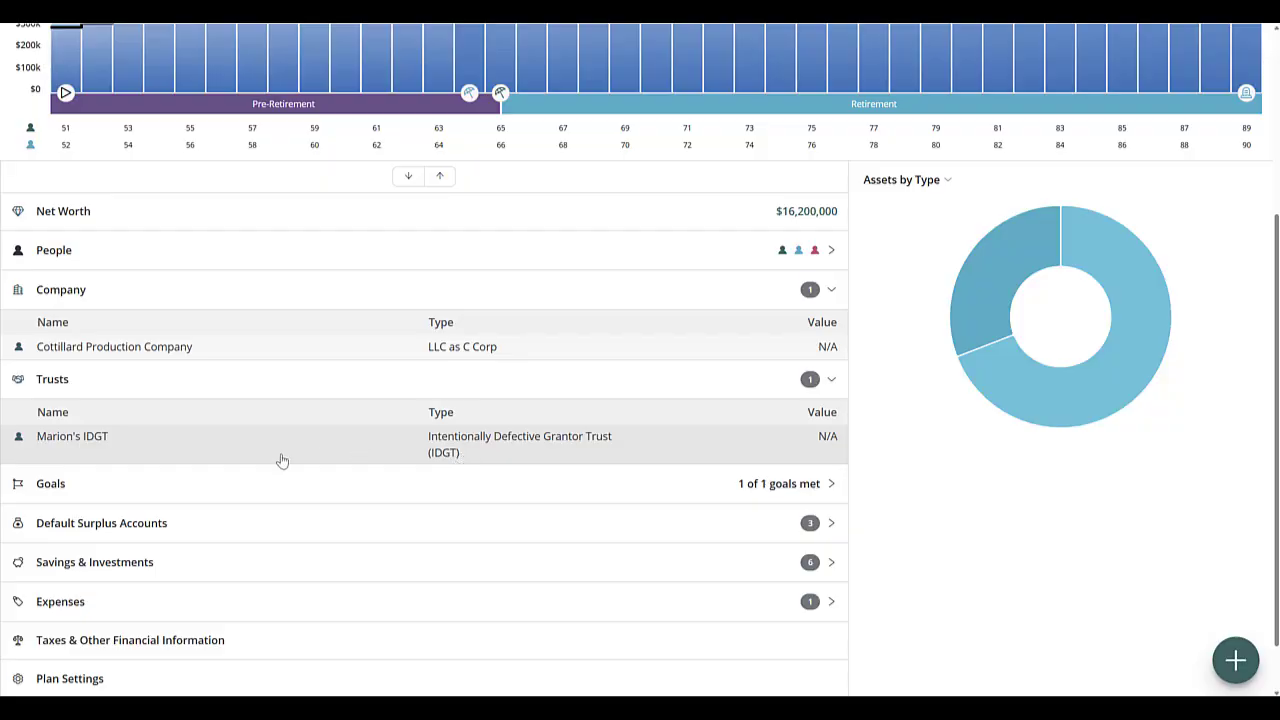
- Review the basic settings and beneficiaries of the existing Intentionally Defective Grantor Trust, and return to the dashboard
left_click(282, 460)
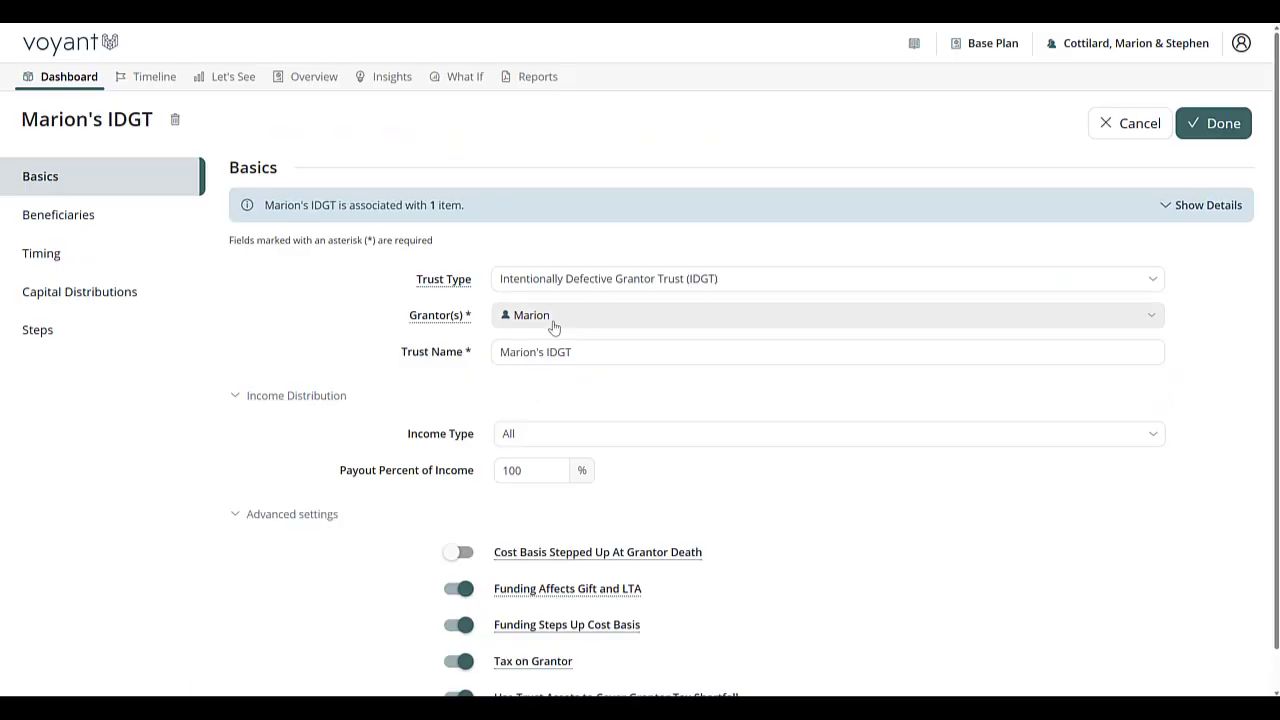
left_click(44, 215)
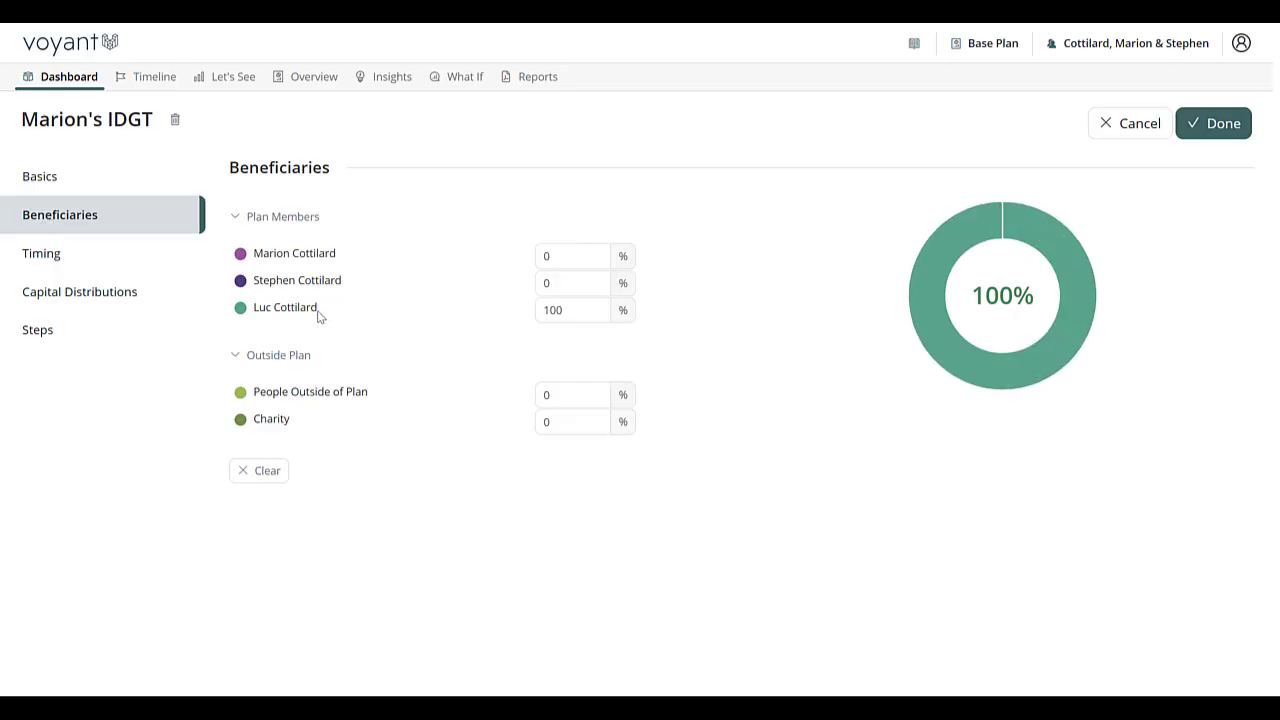
left_click(1212, 125)
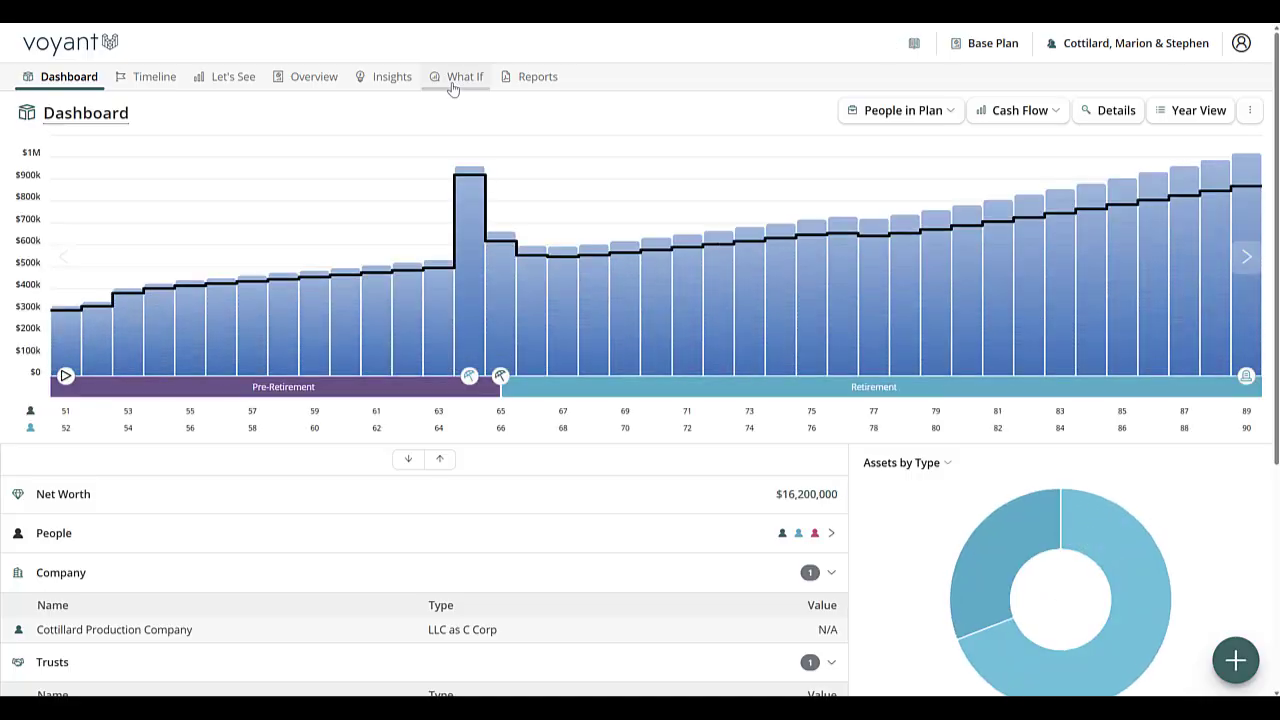
- Create a what-if plan named "IDGT Business Gift Strategy" as a copy of the Base Plan
left_click(452, 88)
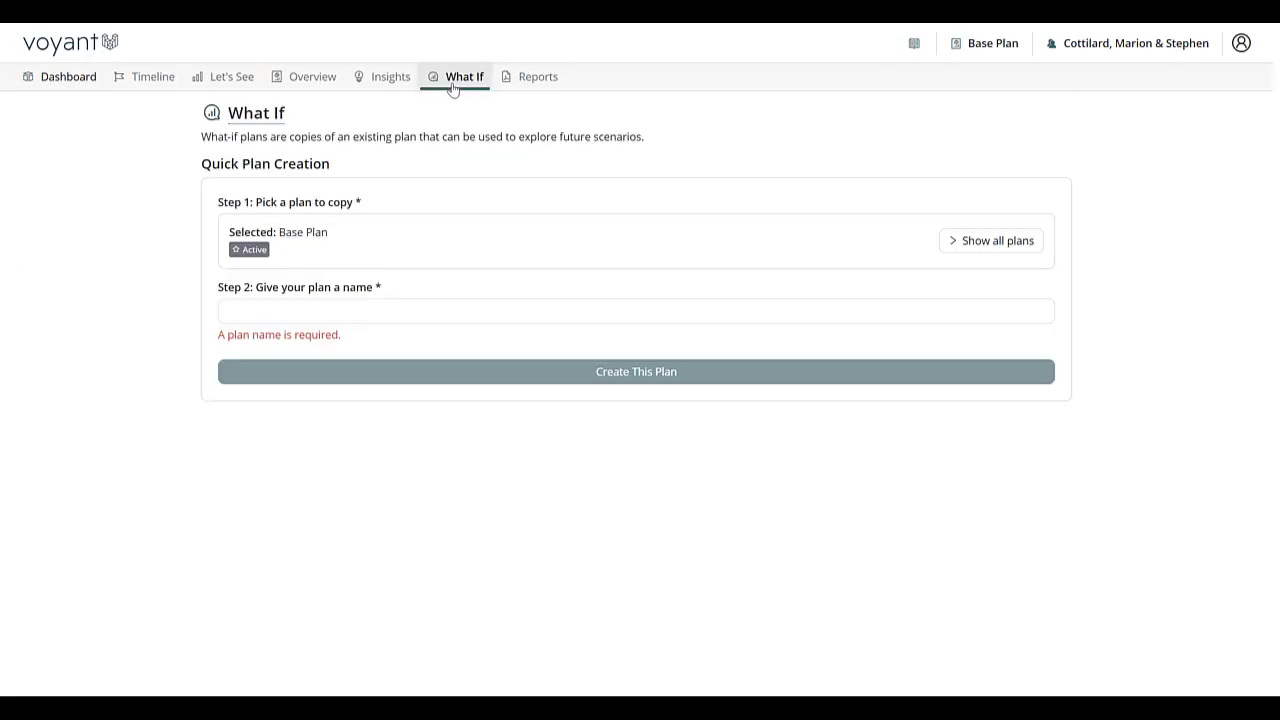
left_click(367, 307)
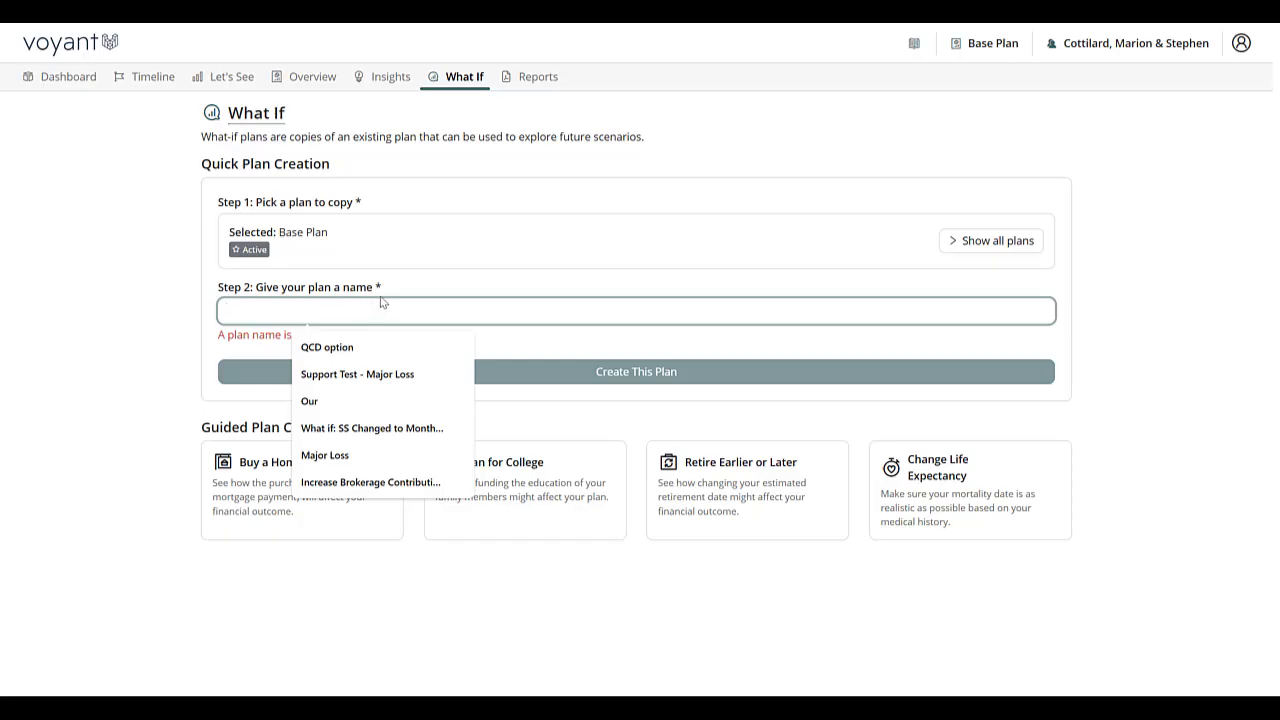
type("IDG")
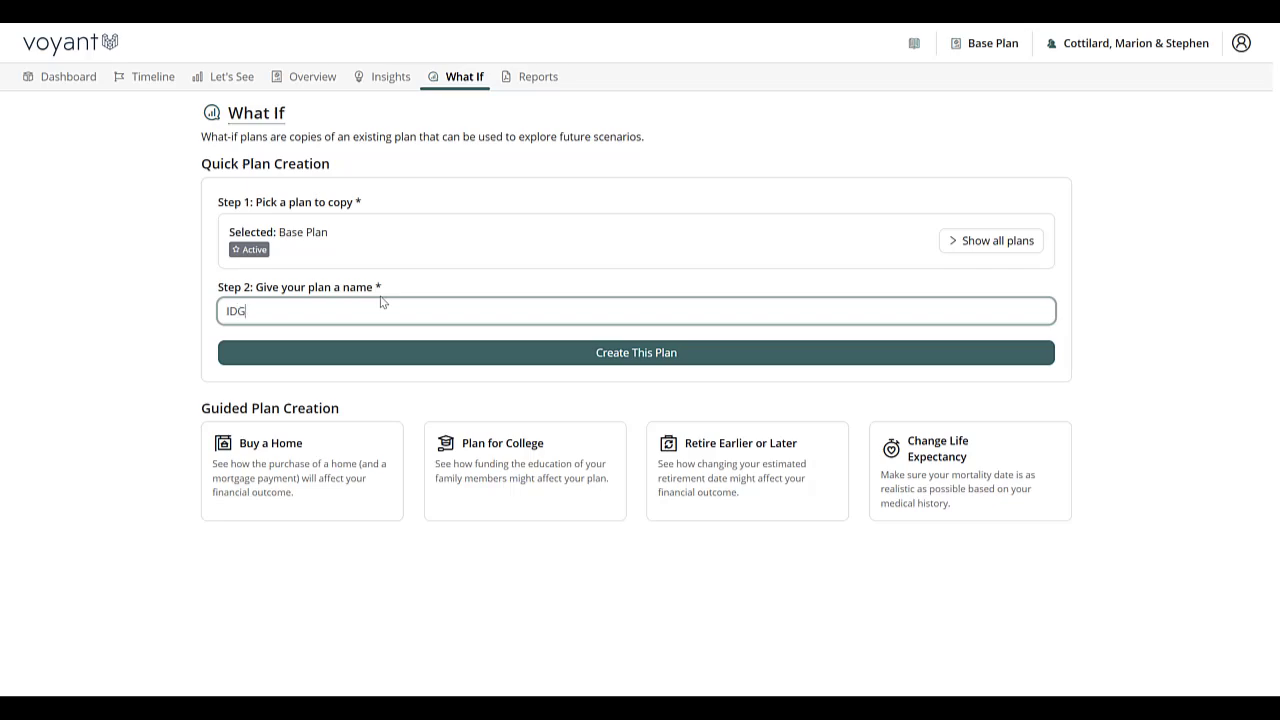
type("T BUs")
key("BackSpace")
key("BackSpace")
type("usiness Gift Strategy")
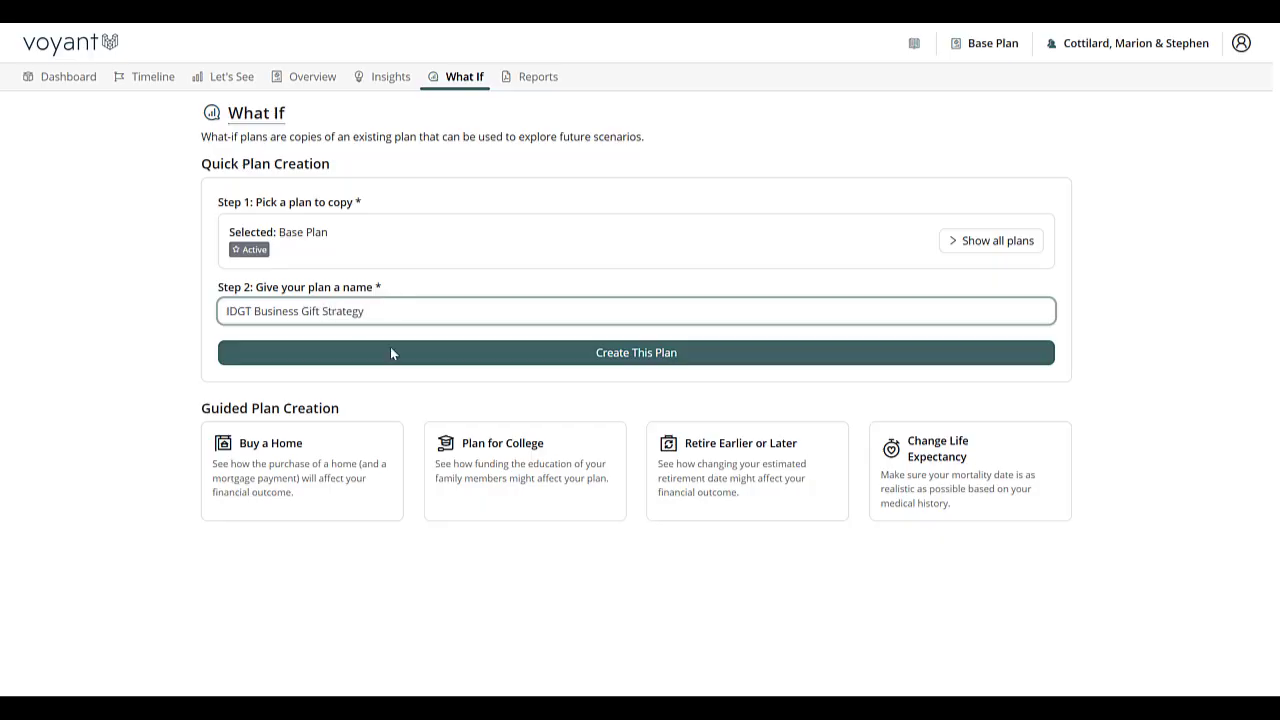
left_click(634, 355)
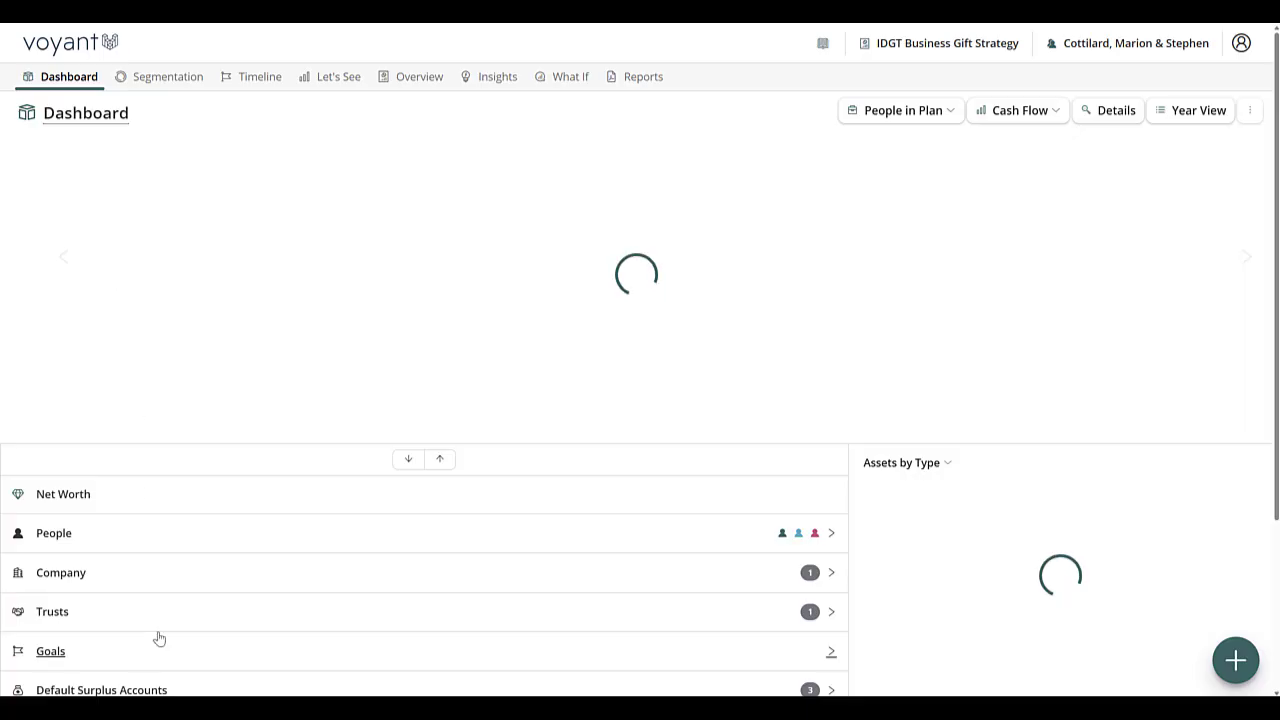
- Add an ownership transfer to the Cottillard Production Company in the what-if plan
left_click(217, 589)
scroll(686, 561, "down", 1)
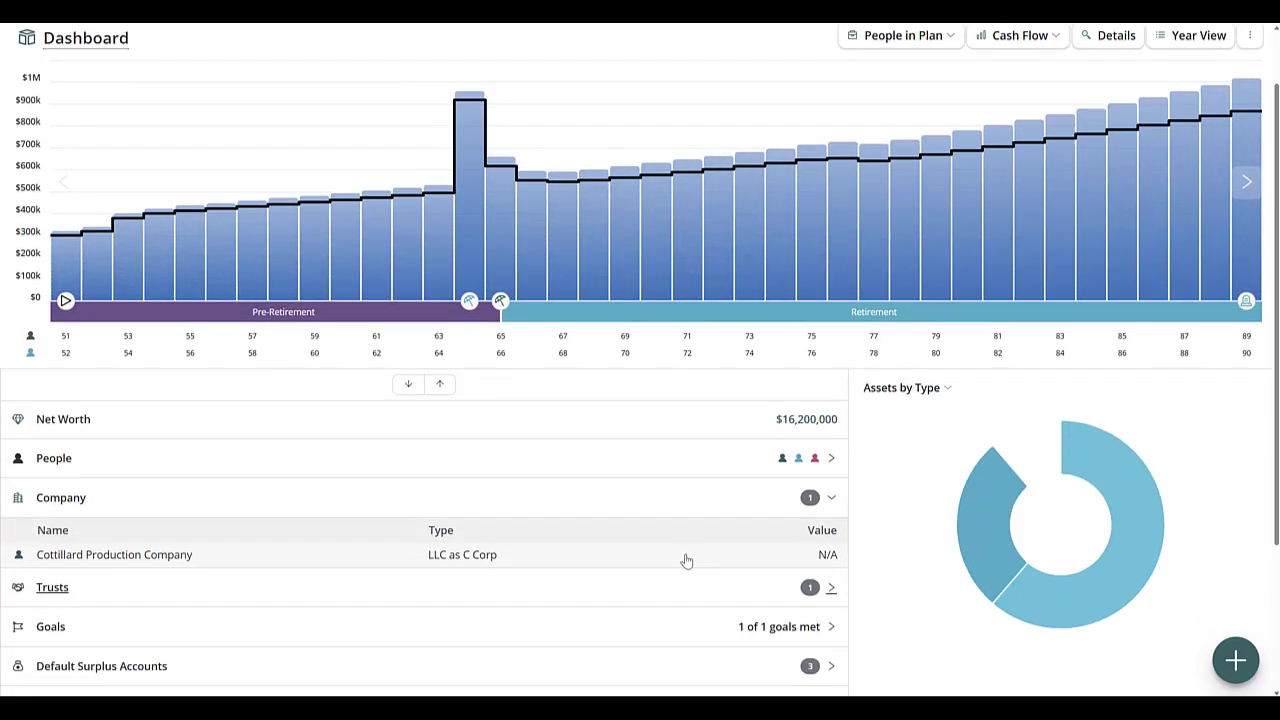
left_click(594, 567)
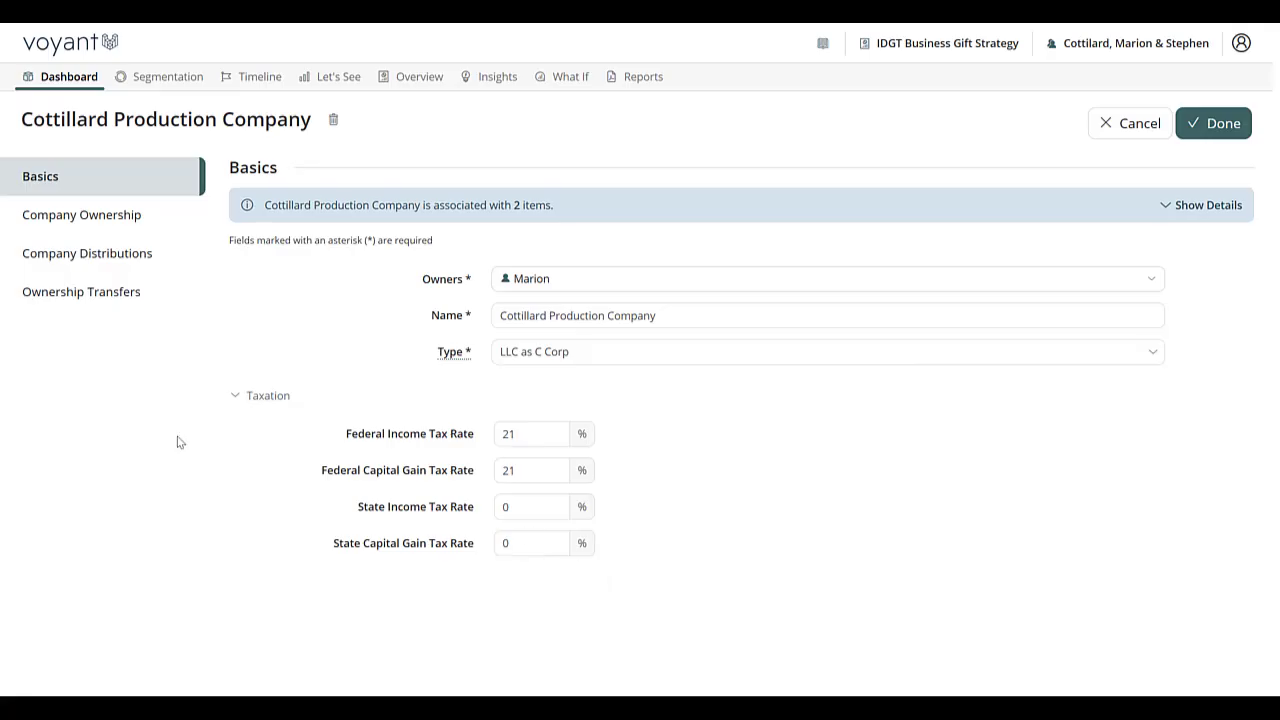
left_click(74, 294)
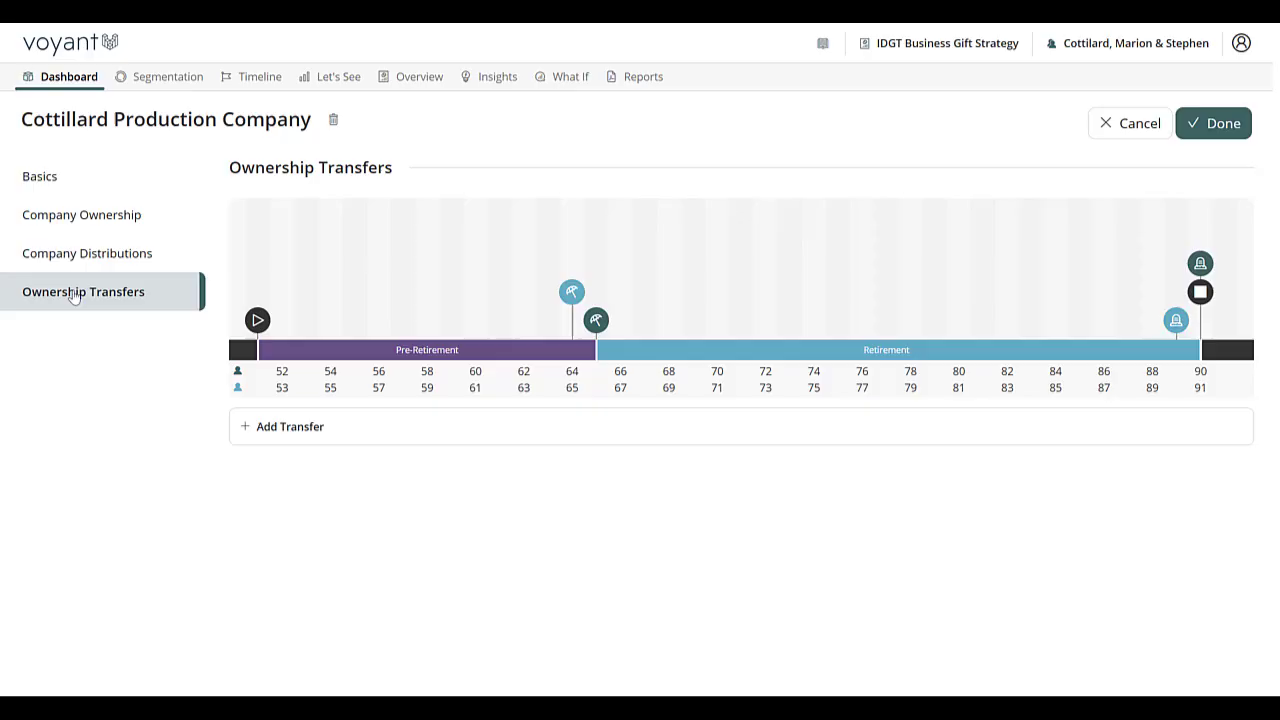
left_click(313, 428)
scroll(775, 643, "down", 3)
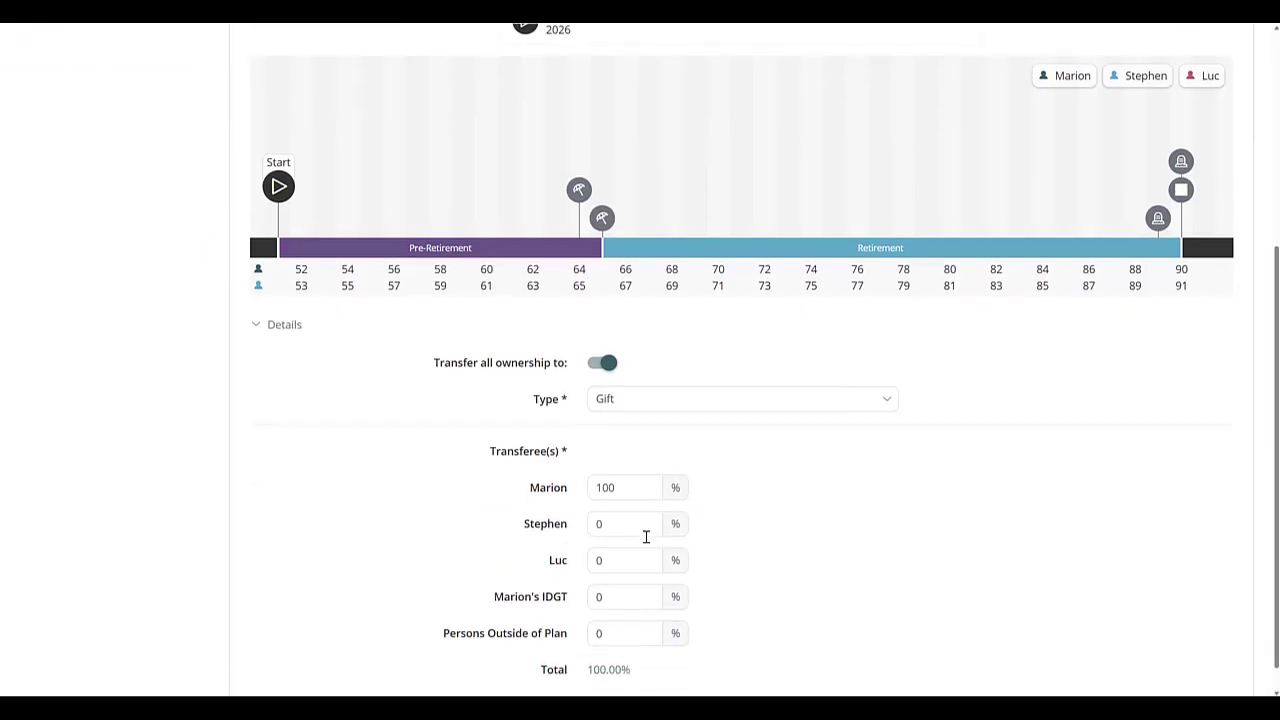
- Allocate the gift transfer 100% to the grantor's IDGT and 0% to the grantor, and save the transfer and company
left_click(636, 566)
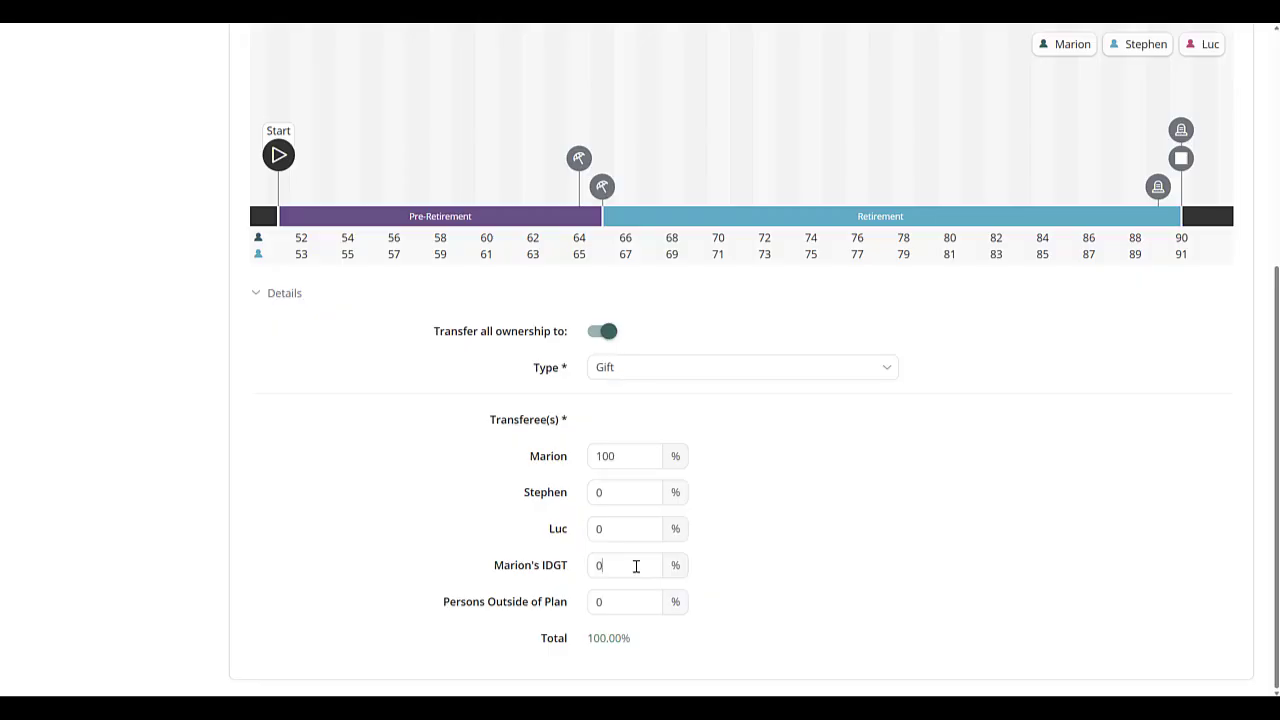
double_click(636, 566)
type("100")
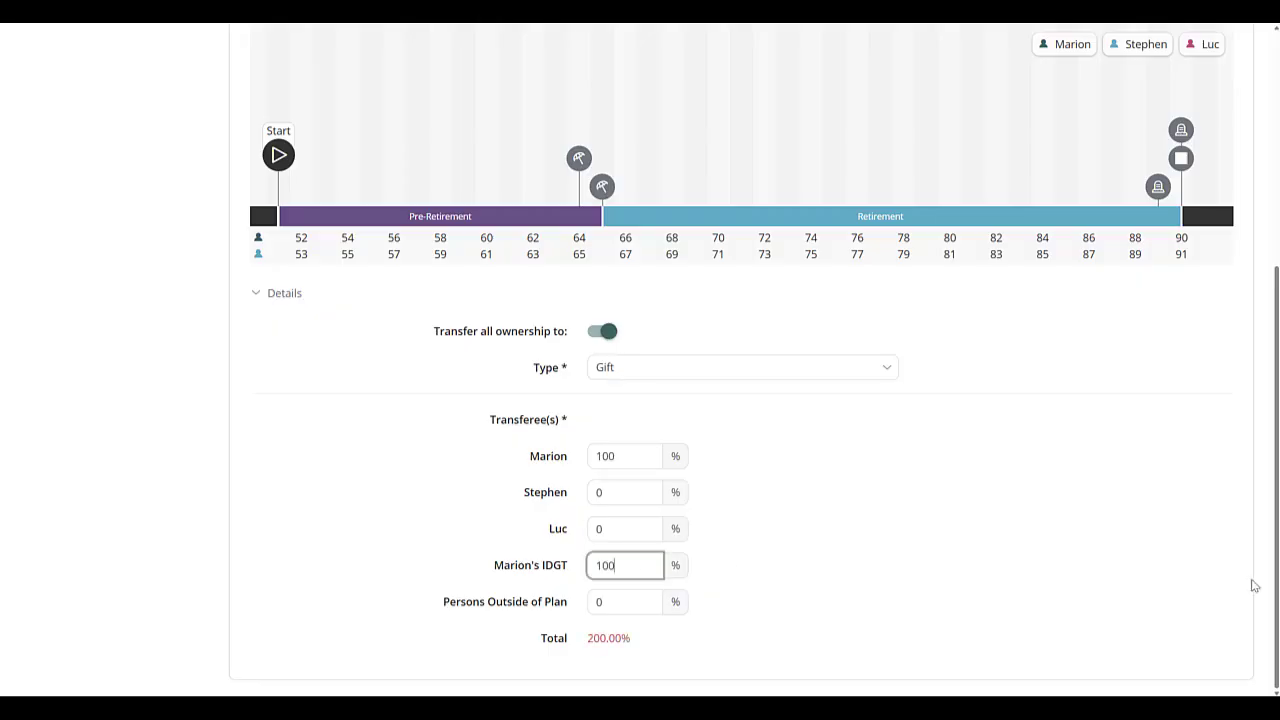
double_click(604, 456)
type("0")
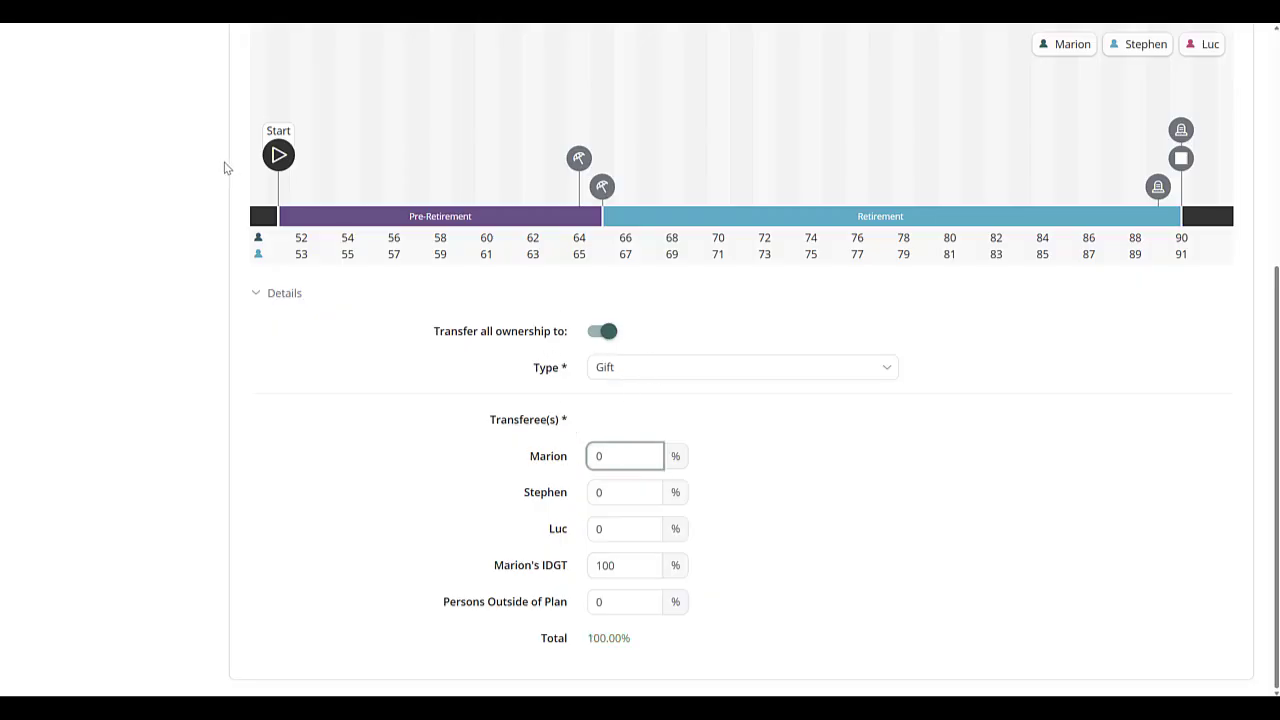
mouse_move(265, 170)
scroll(423, 420, "up", 3)
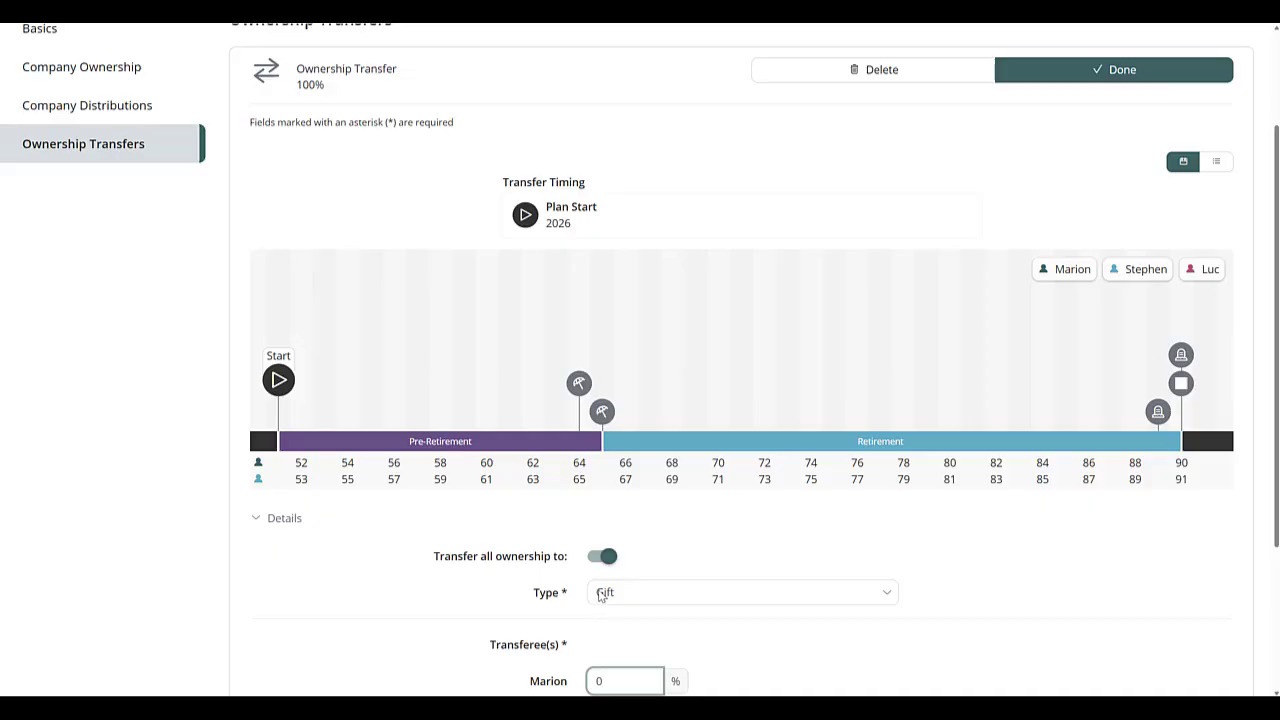
left_click(1168, 78)
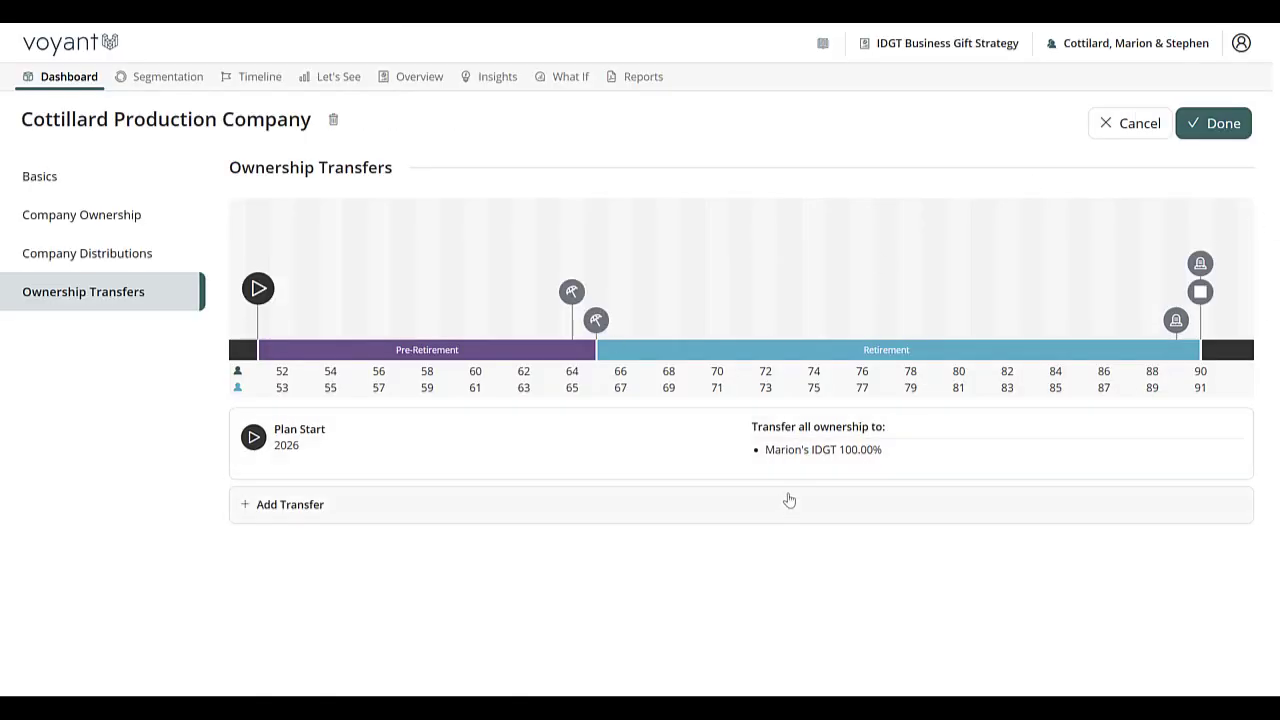
left_click(1212, 125)
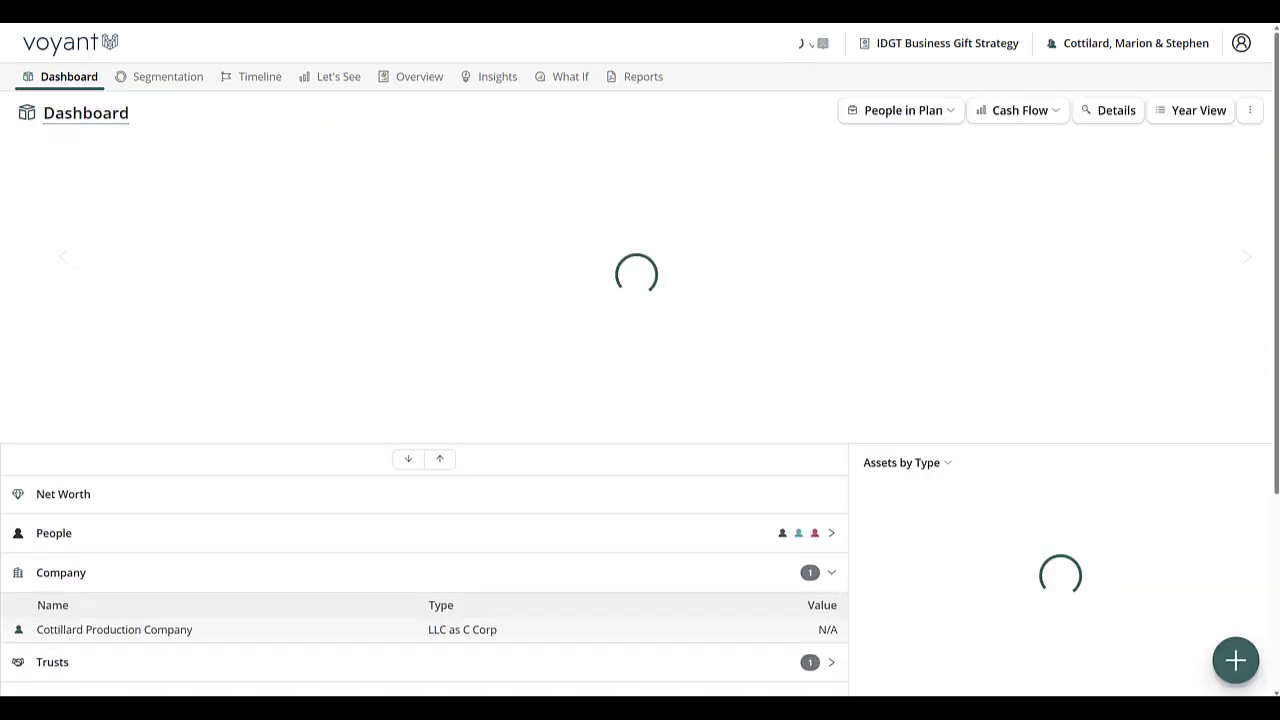
- Examine the Cottillard Production Company's corporate income, taxes and ownership split in the year view for 2026
left_click(1195, 112)
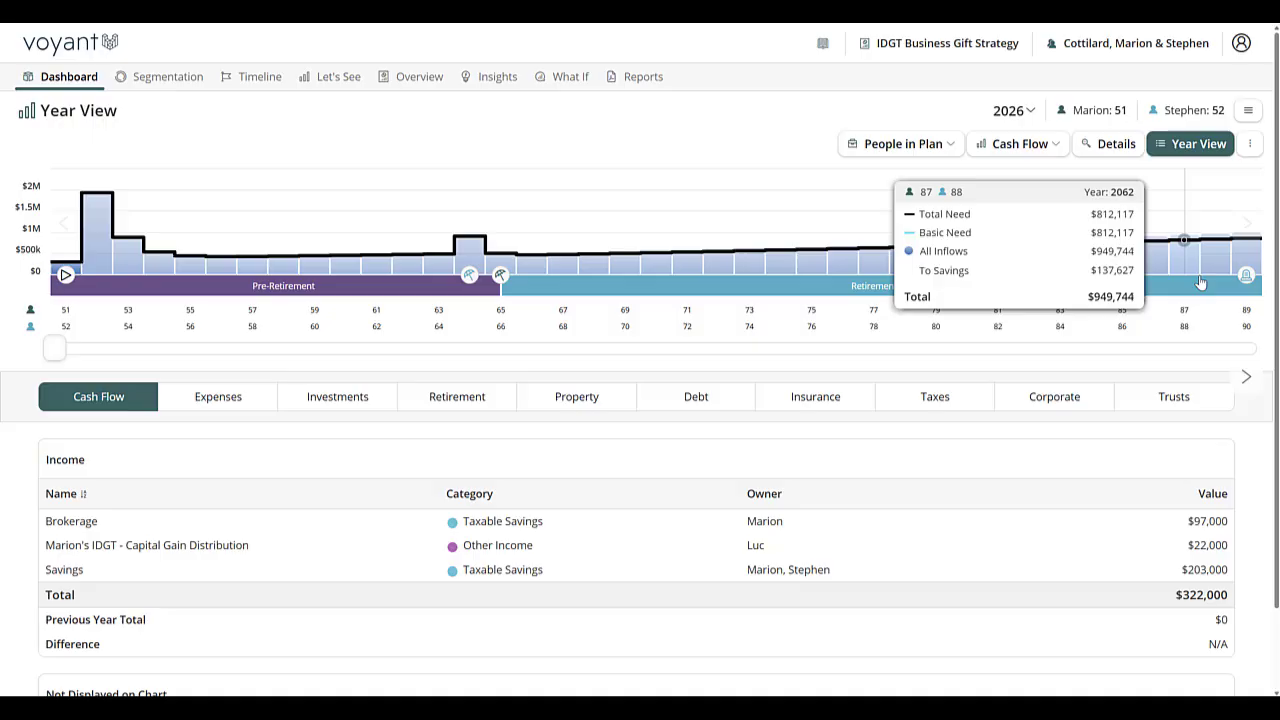
left_click(1048, 405)
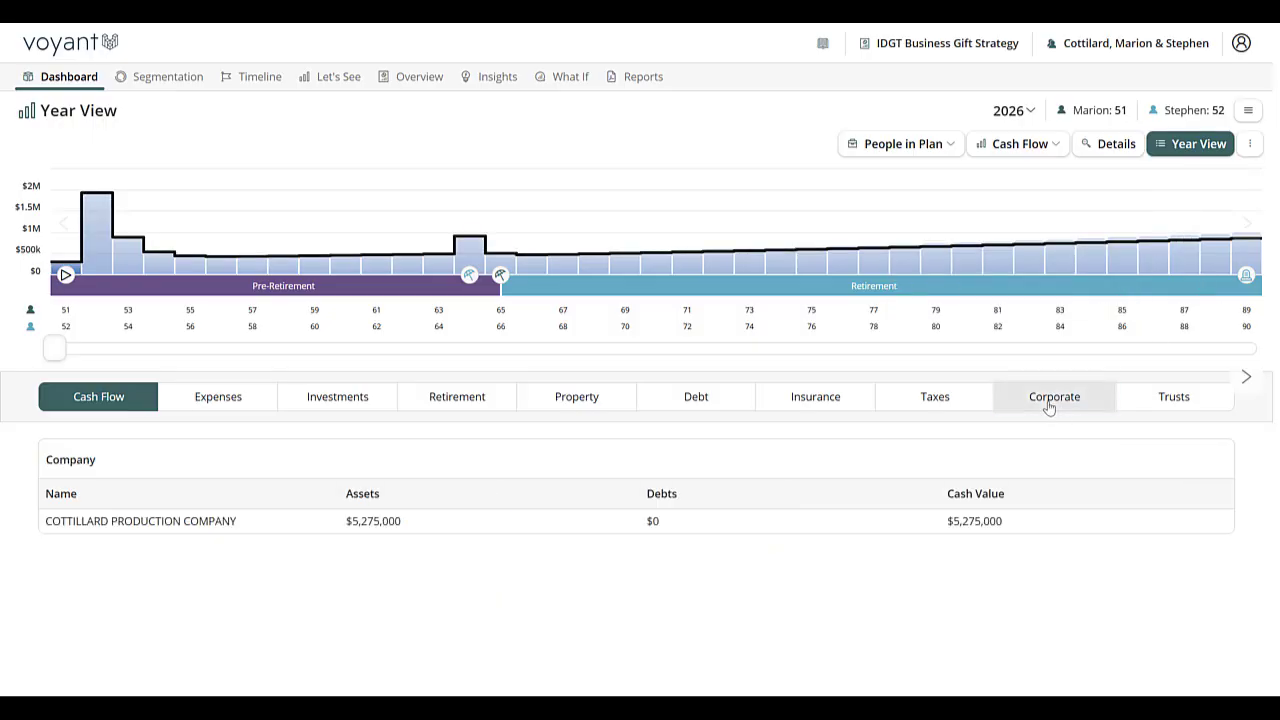
left_click(904, 535)
scroll(904, 535, "down", 2)
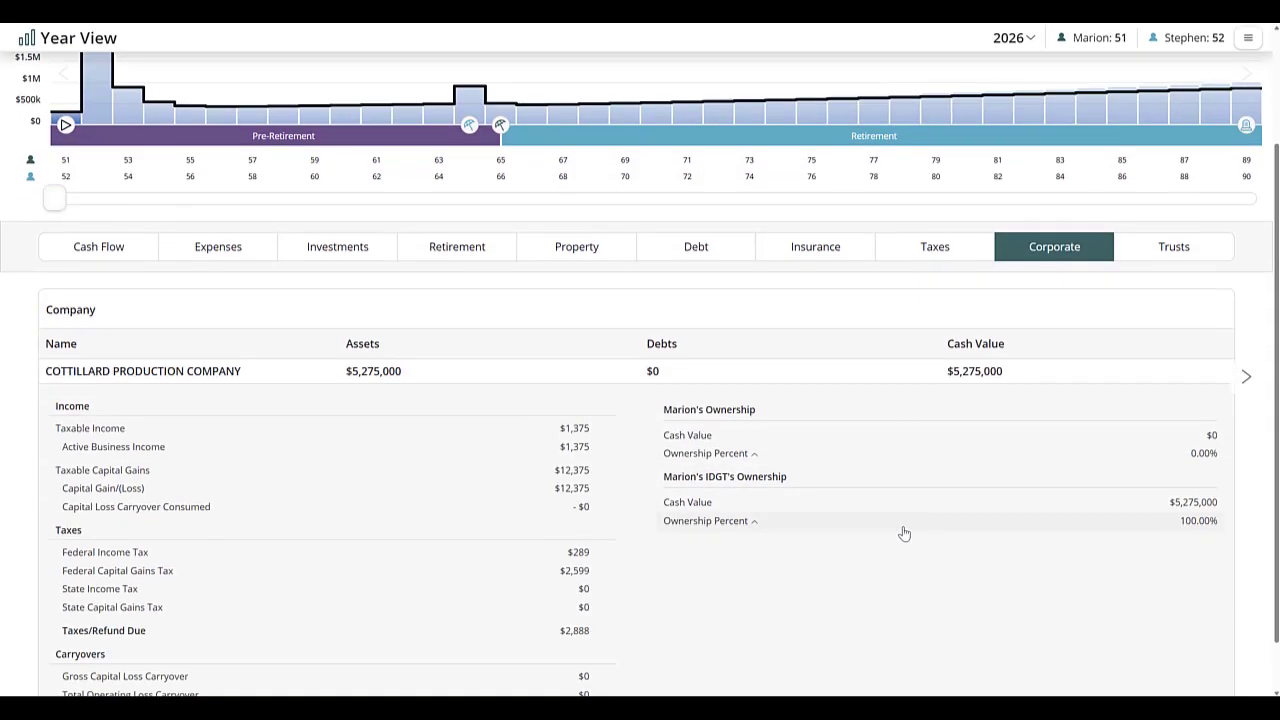
scroll(904, 535, "down", 1)
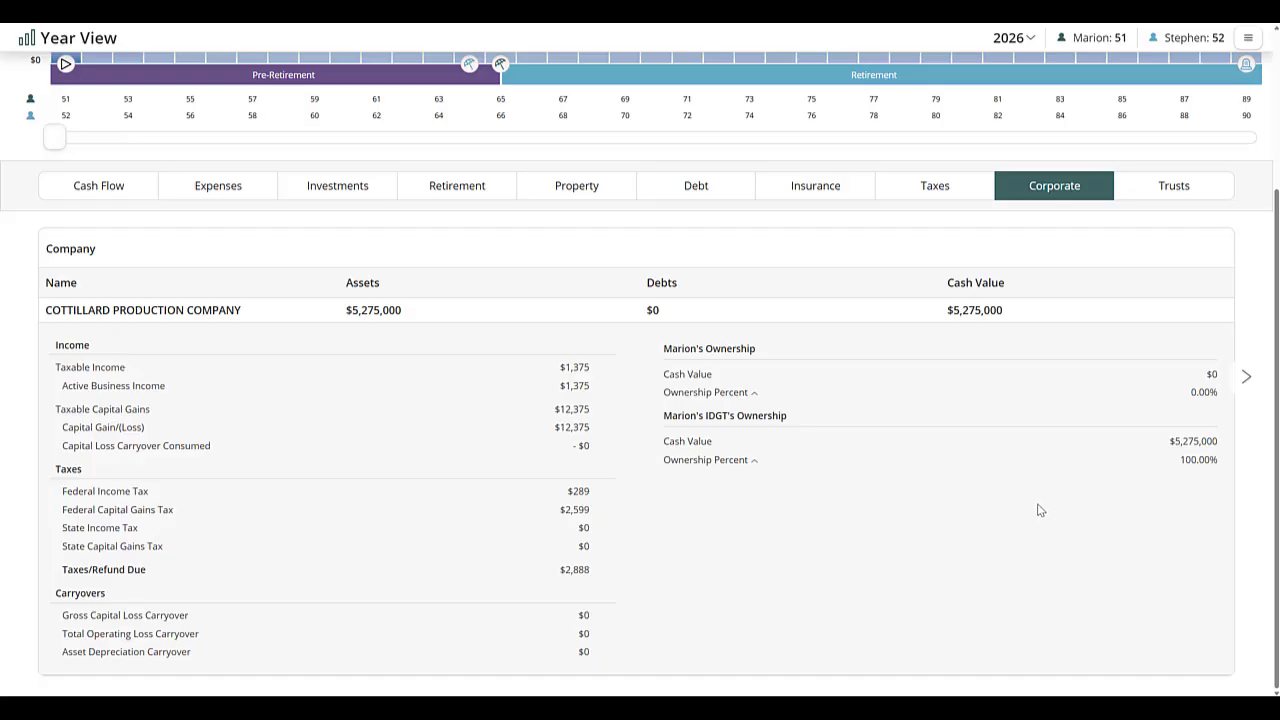
scroll(1040, 516, "up", 3)
- Start a new promissory note from the dashboard and check the definition of its Promisee field
left_click(43, 79)
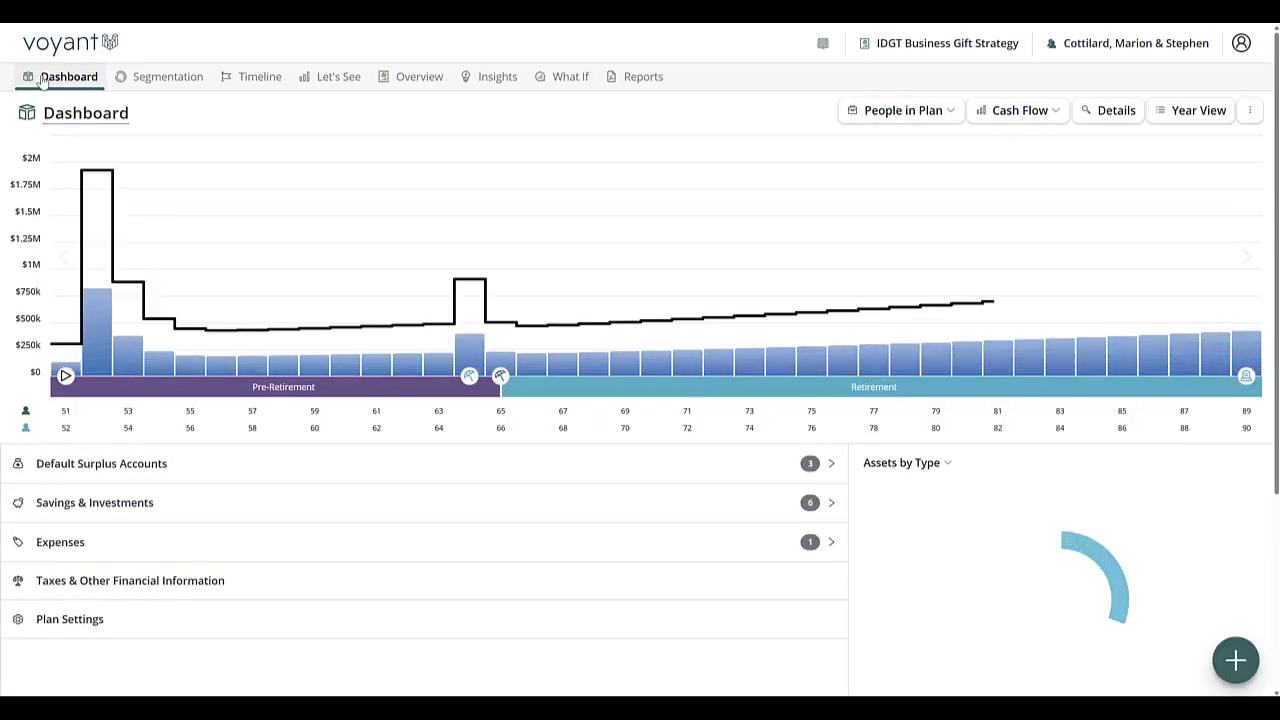
left_click(1248, 662)
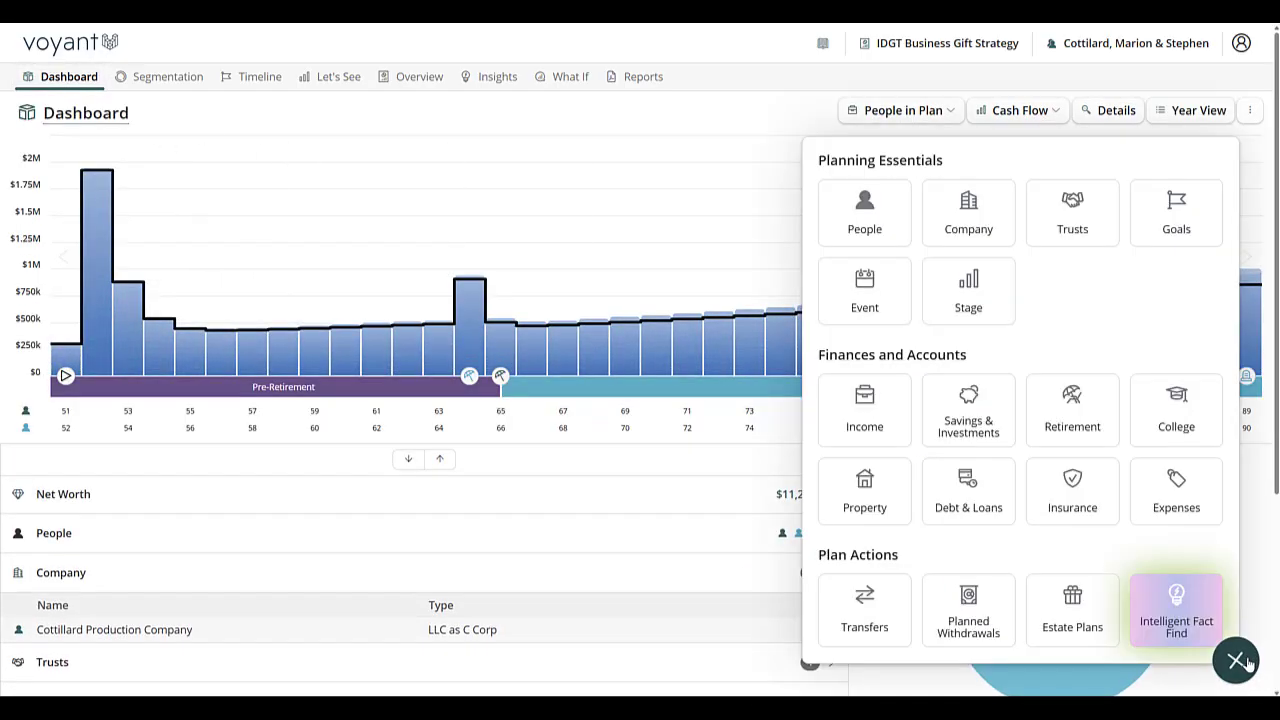
left_click(965, 492)
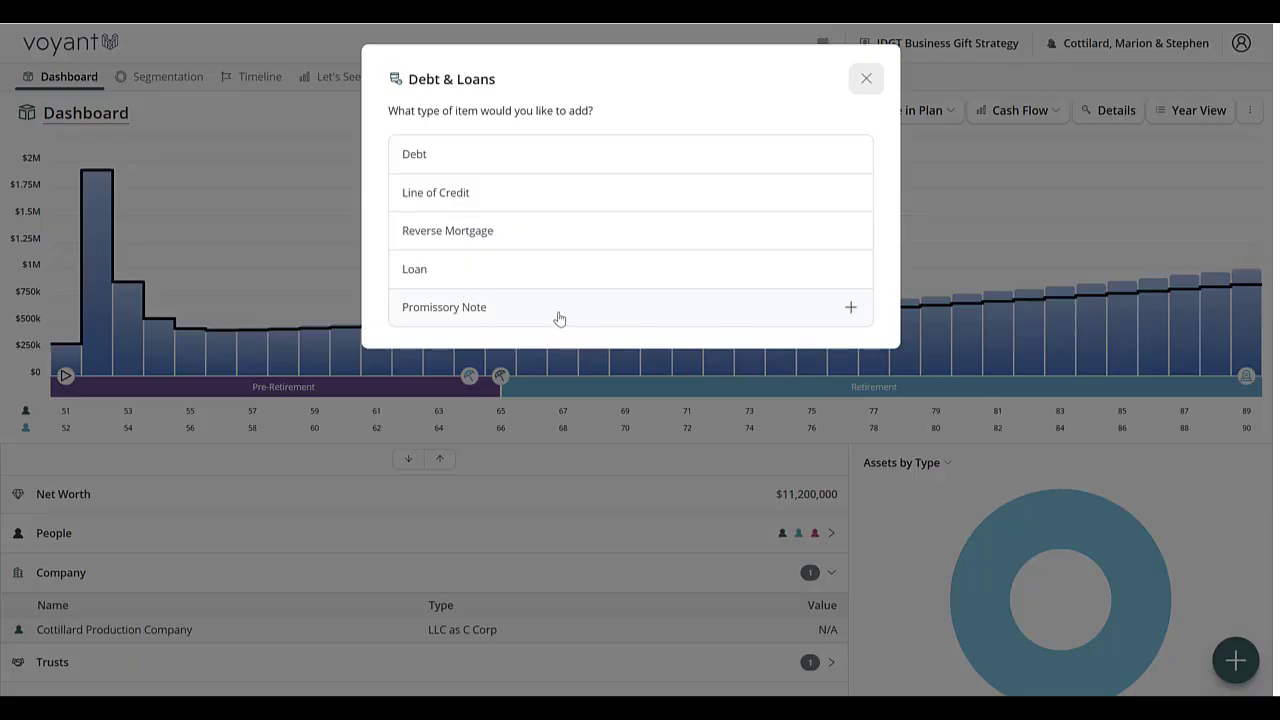
left_click(559, 318)
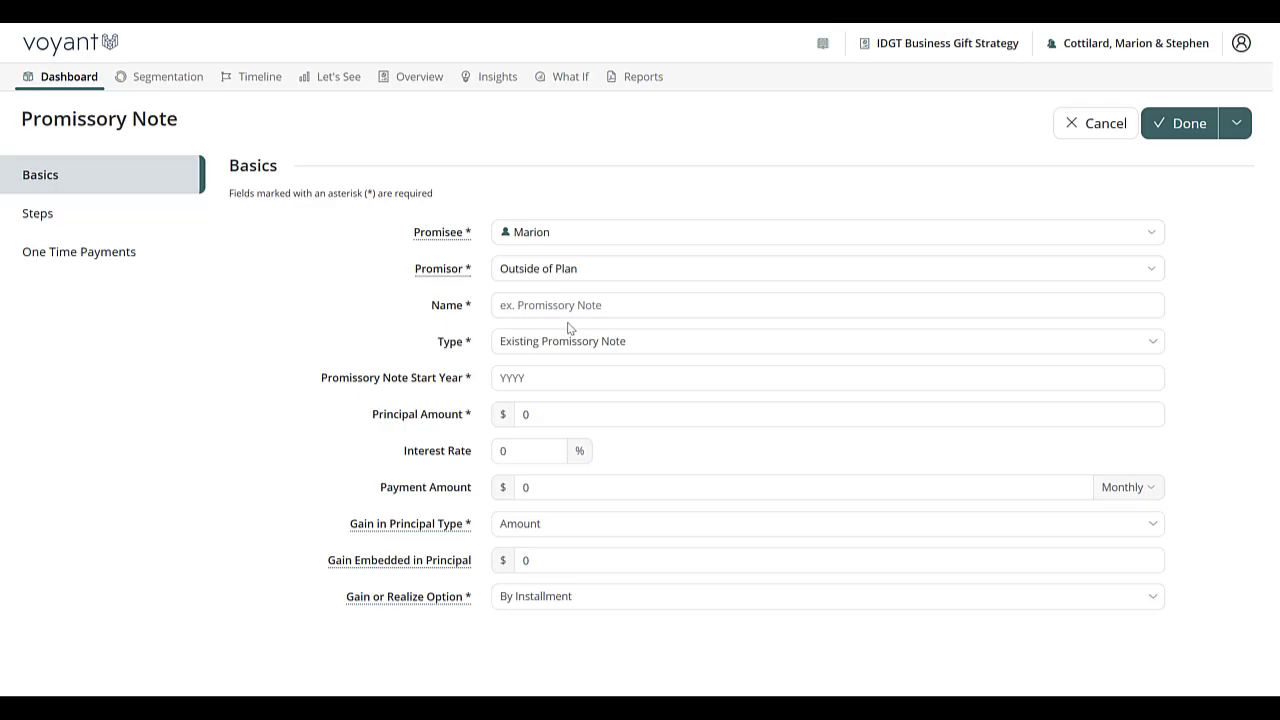
left_click(438, 234)
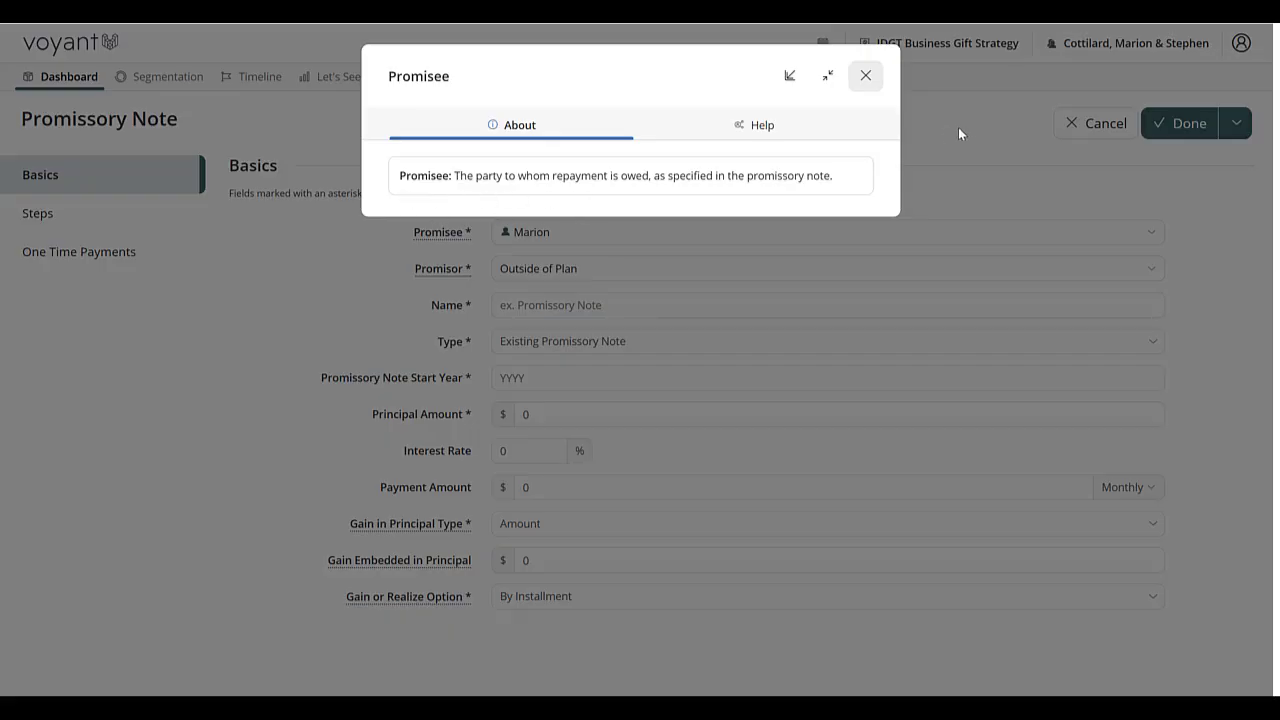
left_click(865, 77)
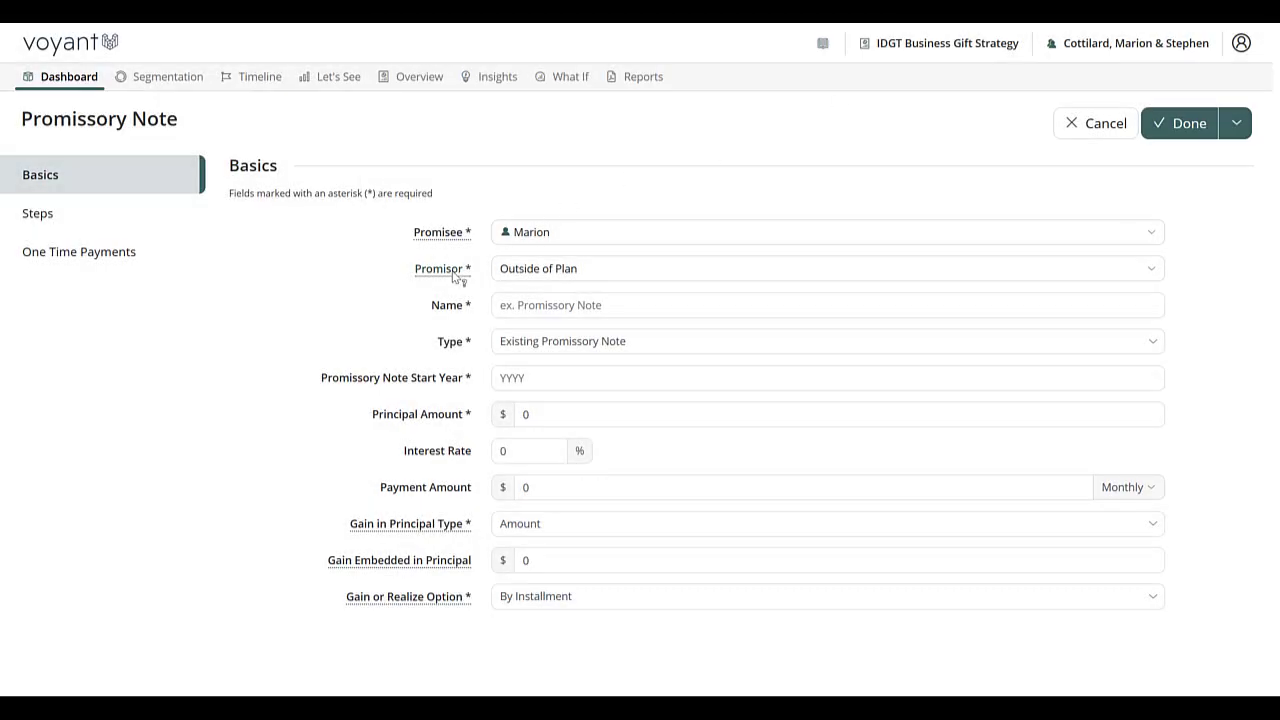
- Set the note's promisor to the grantor's IDGT, name it as a promissory note with the promisee's first name, and choose type Future Promissory Note
left_click(615, 270)
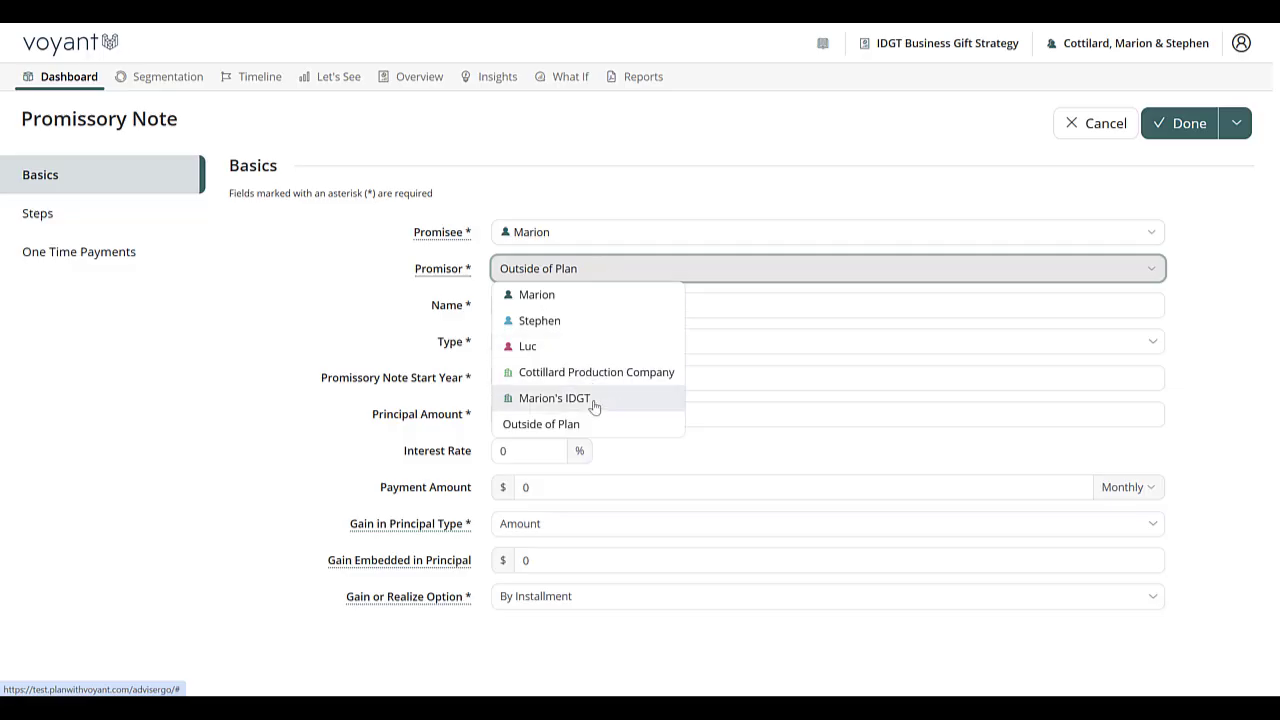
left_click(594, 399)
left_click(558, 308)
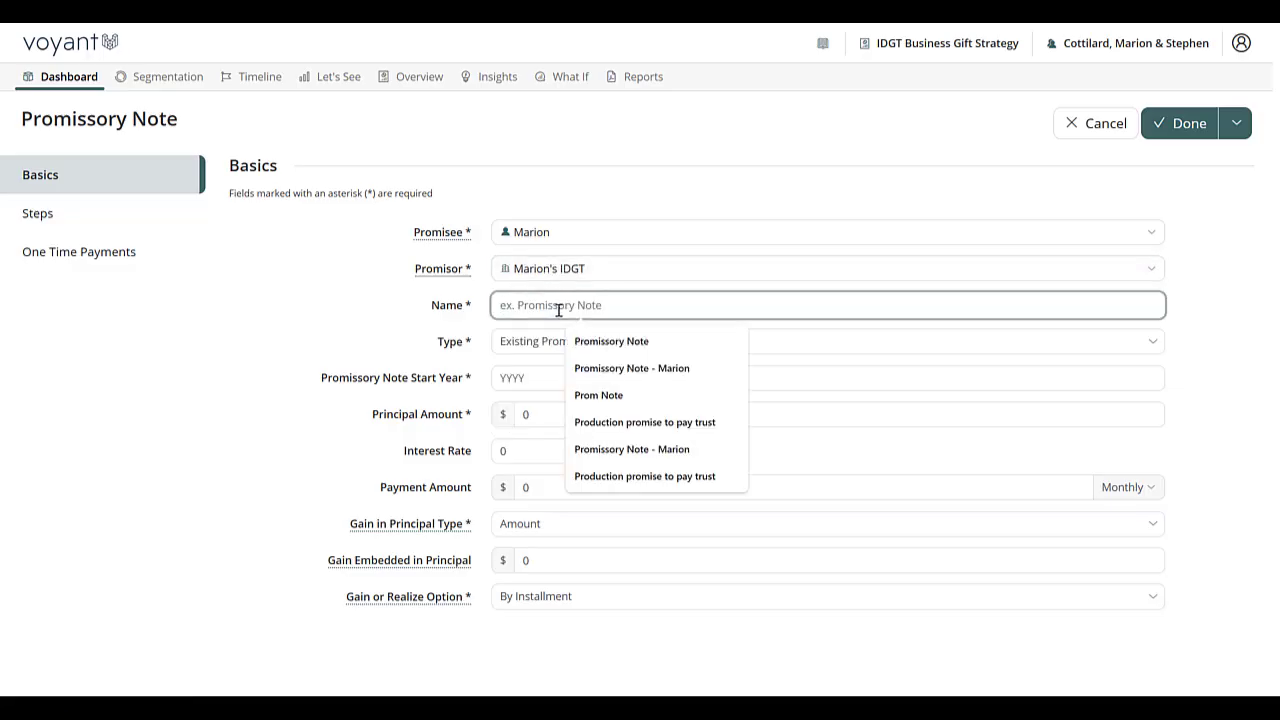
left_click(612, 368)
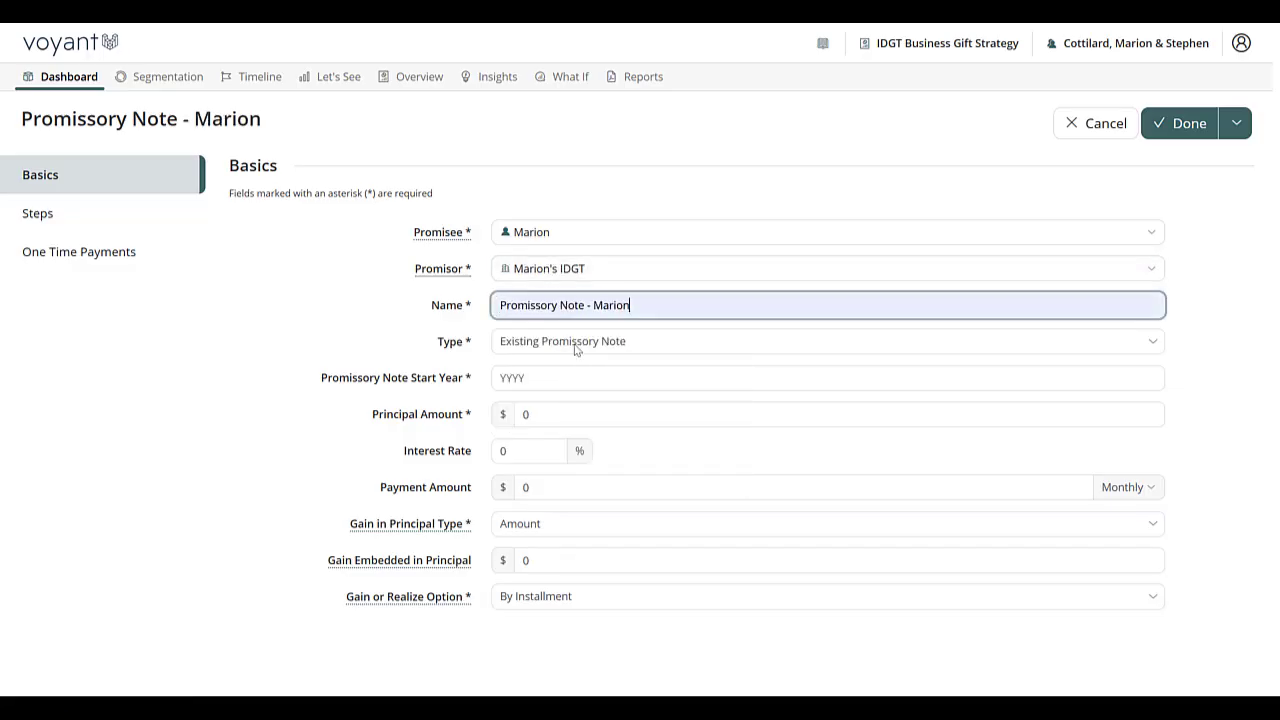
left_click(576, 345)
left_click(607, 393)
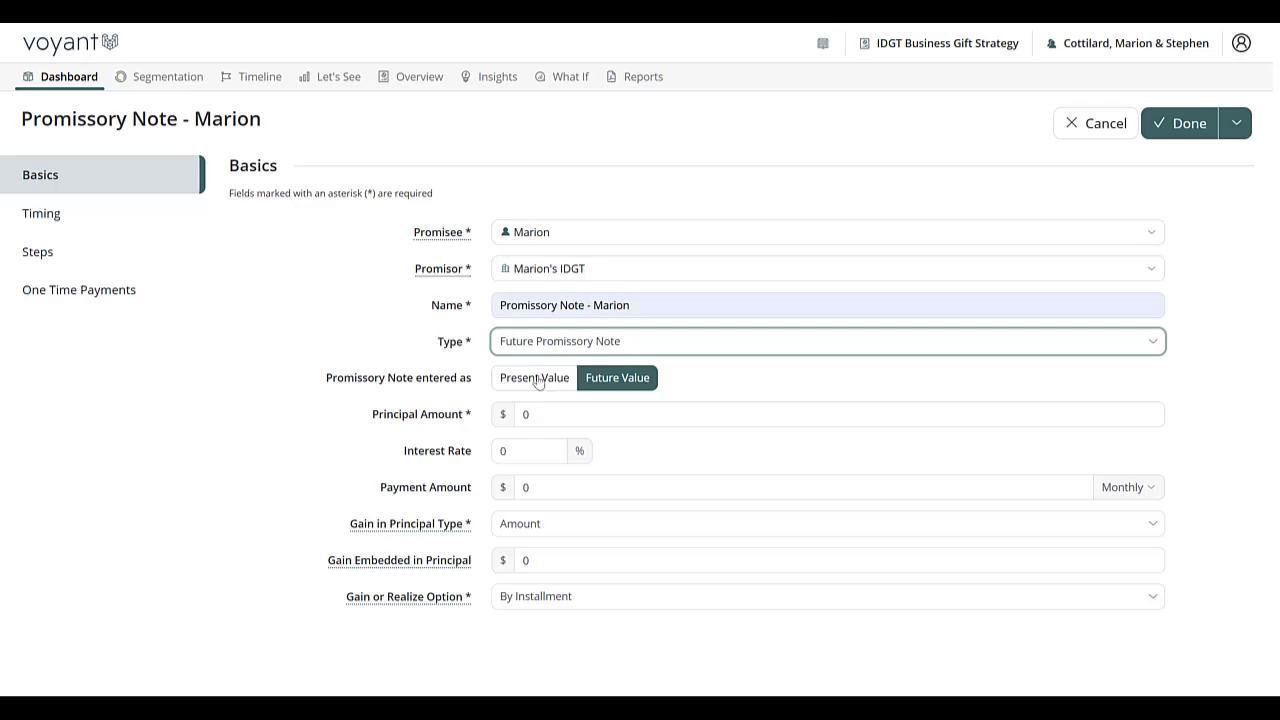
- Set the note's principal amount to $5,275,000, the interest rate to 2% and the payment amount to $20,000 monthly
left_click(499, 420)
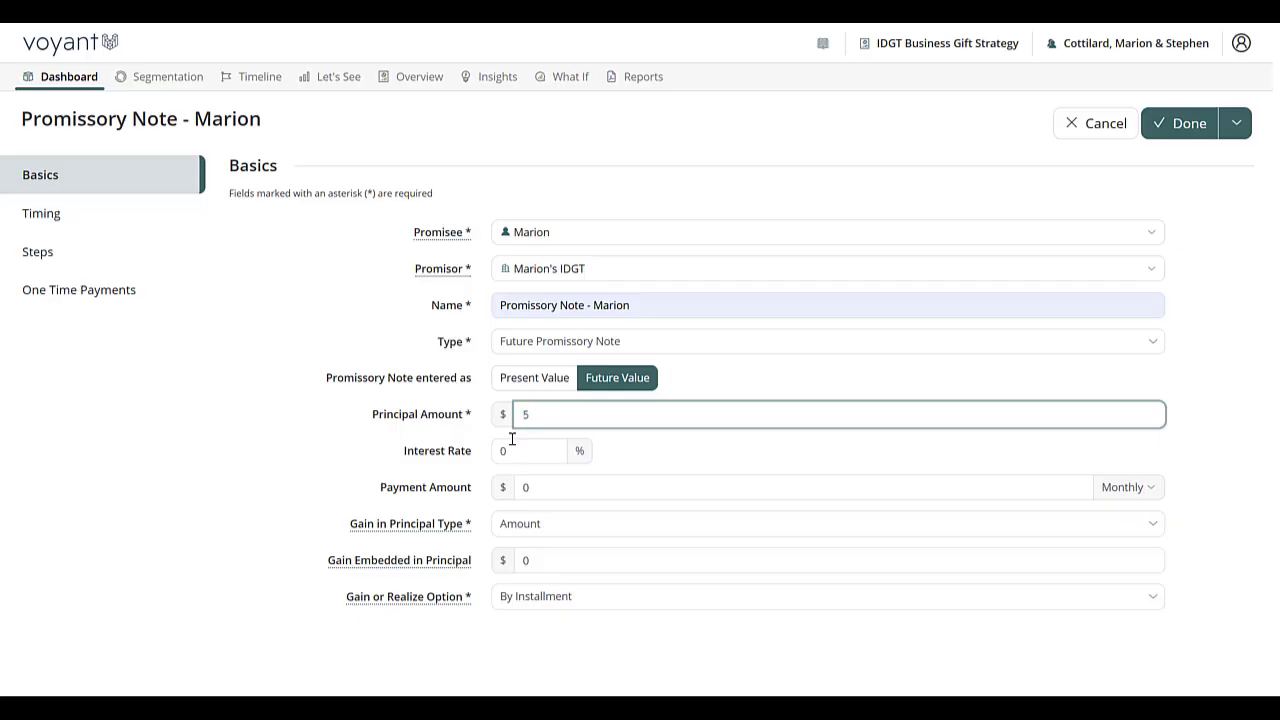
type("5000")
left_click(512, 453)
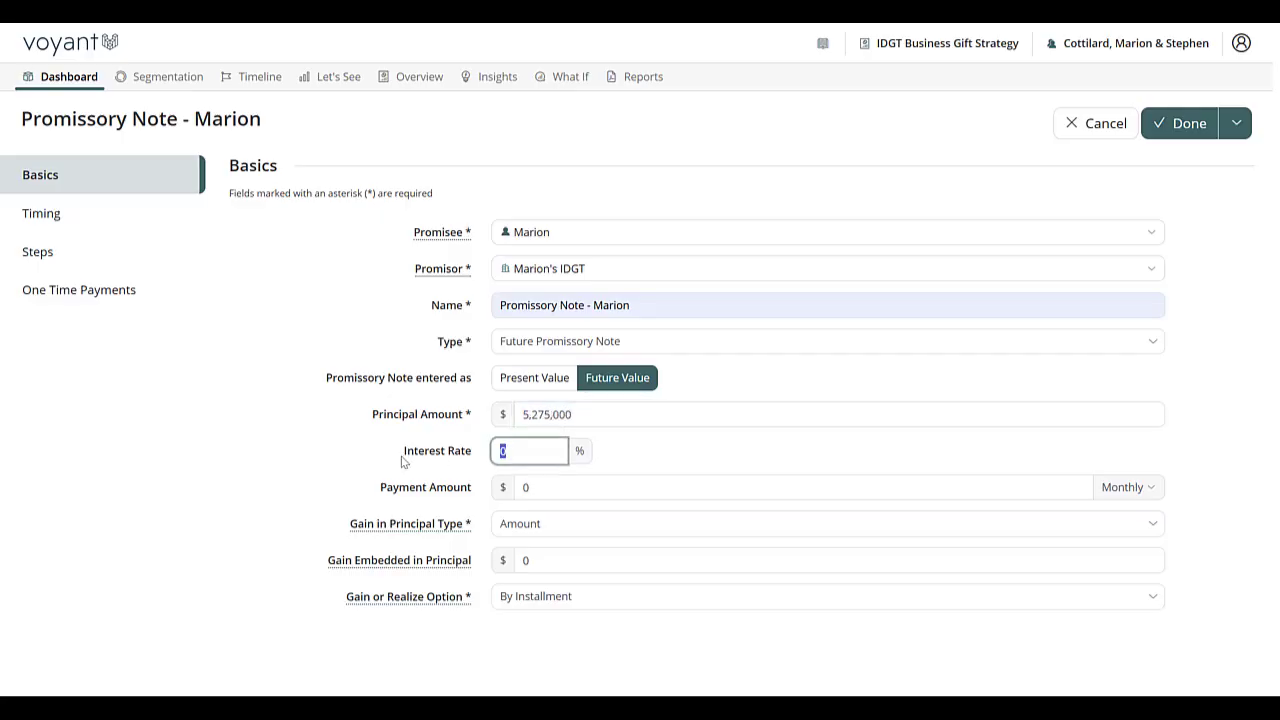
left_click(544, 489)
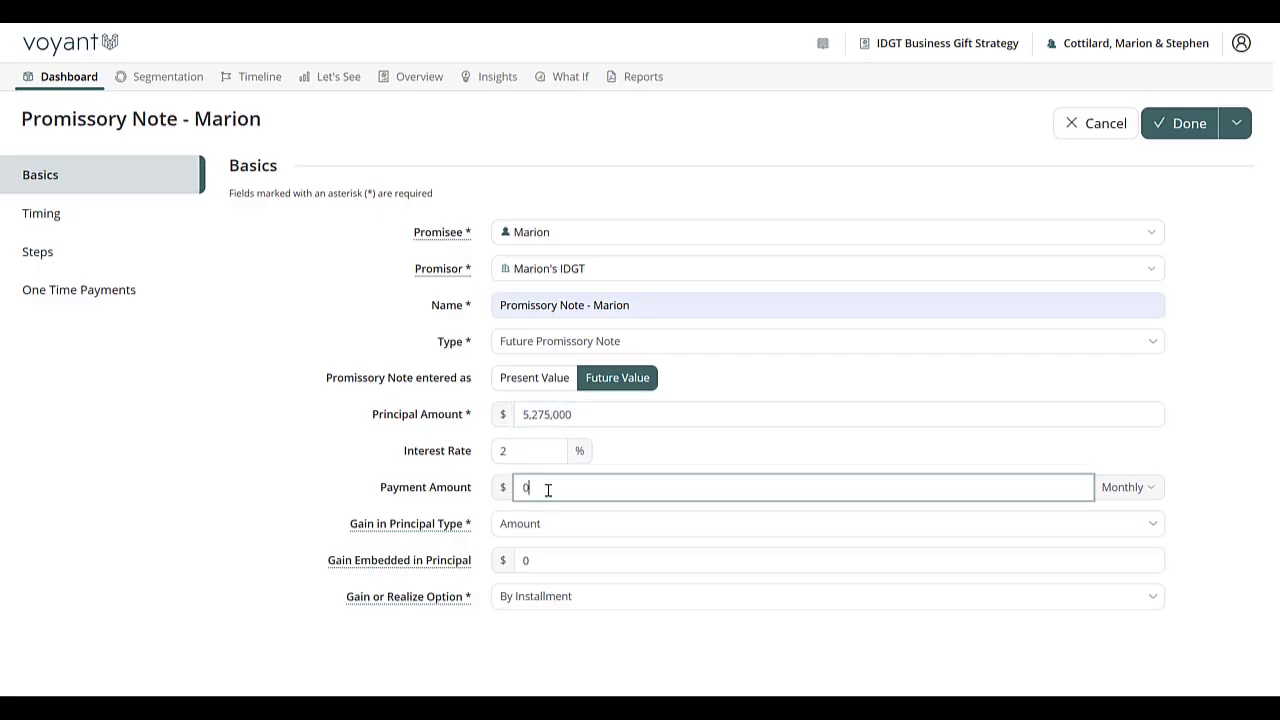
left_click(1135, 492)
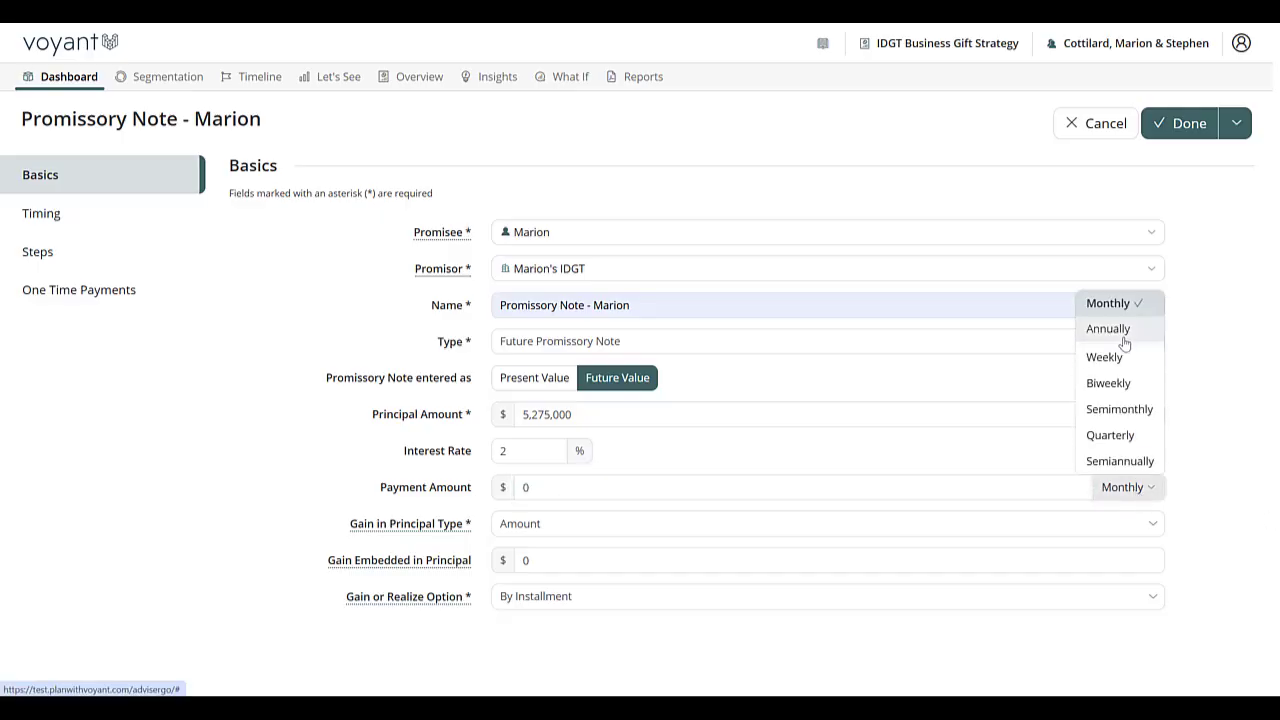
left_click(620, 489)
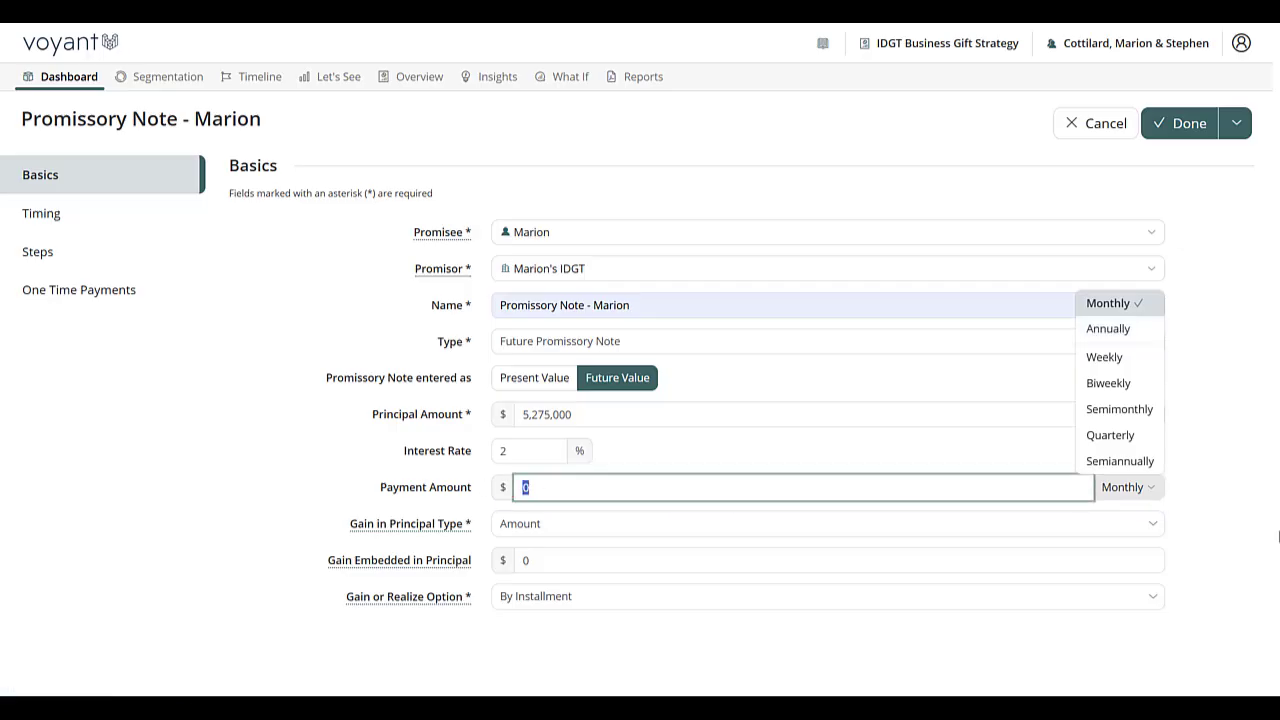
type("20,000")
left_click(756, 452)
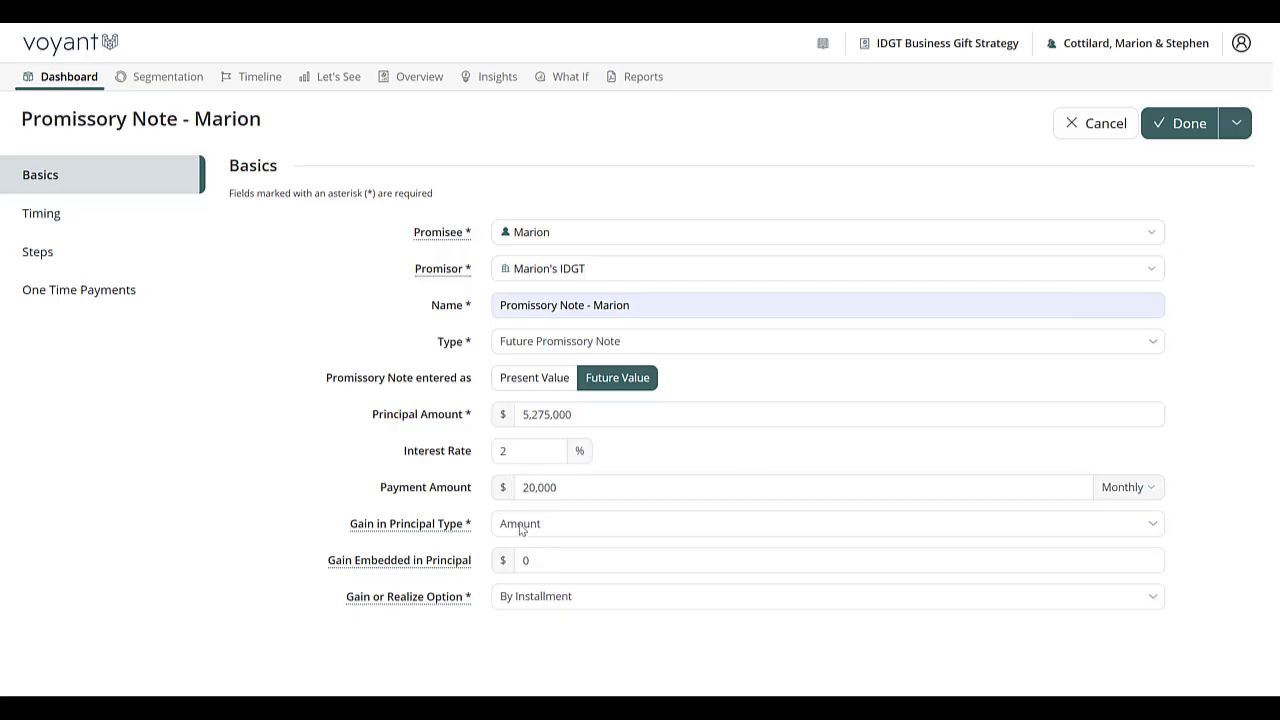
- Check the definition of Gain in Principal Type, and set the gain type to Percent with 2% embedded in the principal
left_click(392, 530)
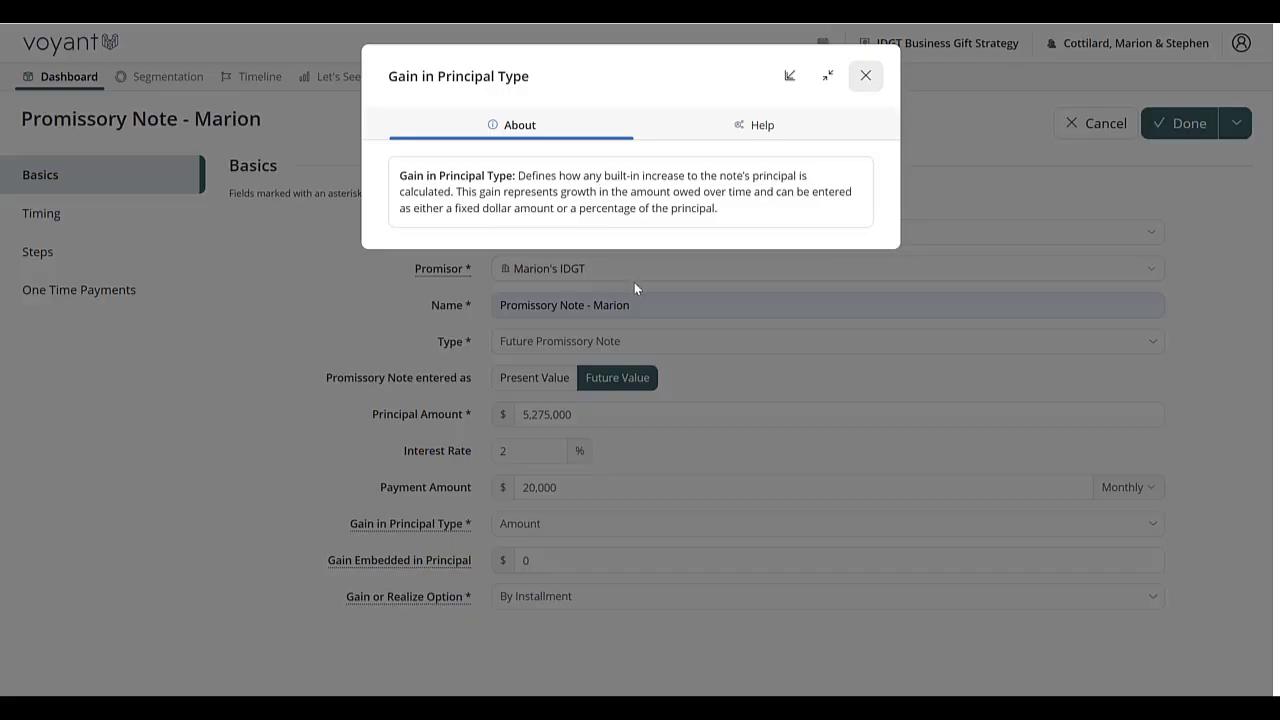
left_click(866, 76)
left_click(554, 561)
left_click(560, 520)
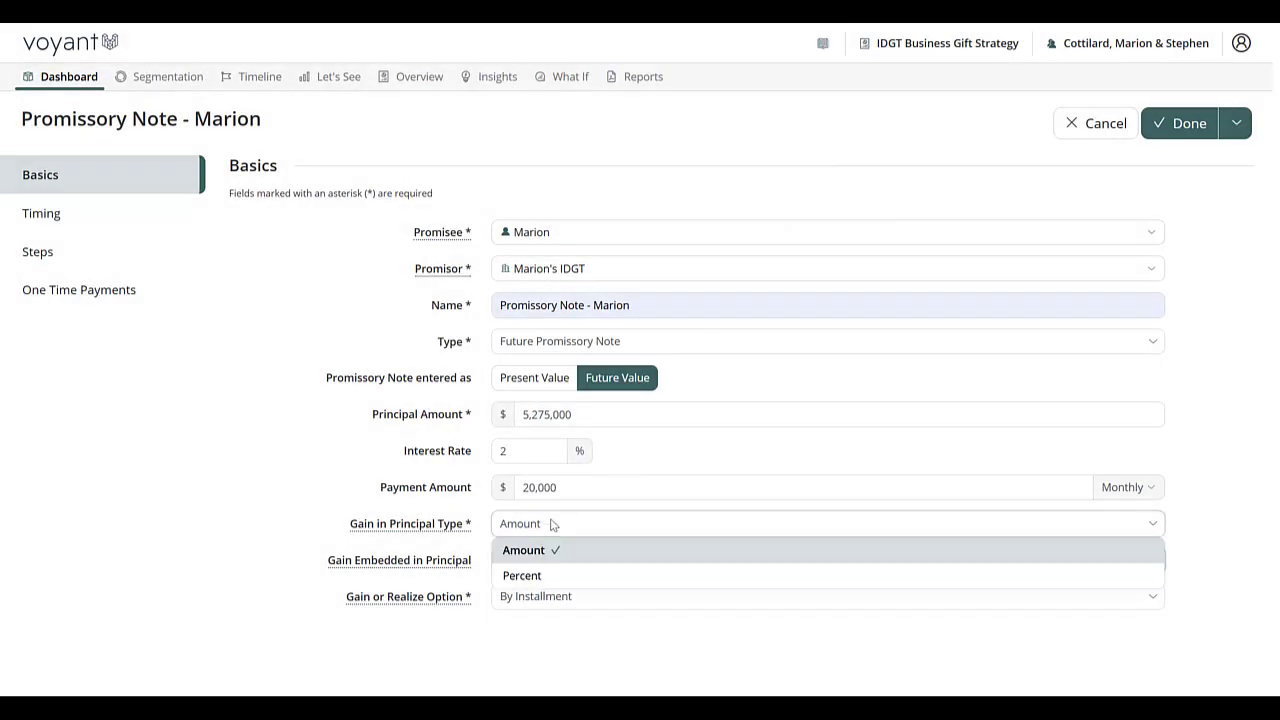
left_click(551, 574)
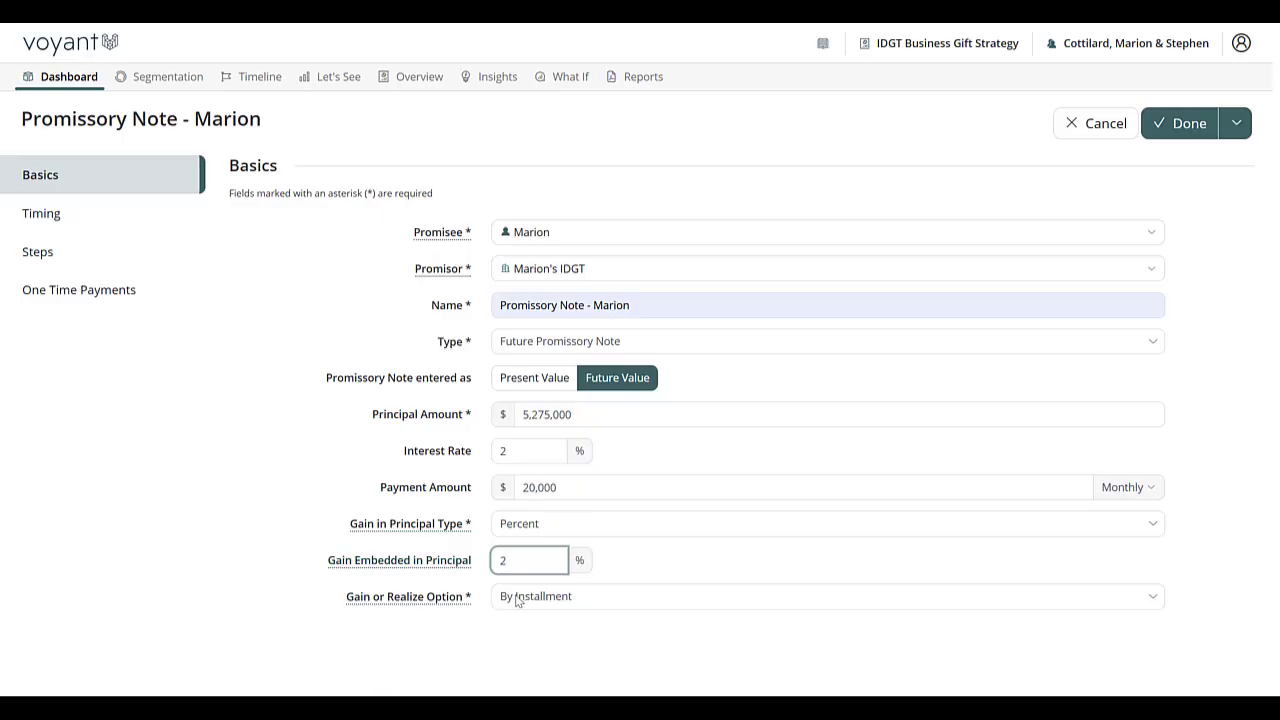
- Try placing a new start event for the note at the promisee's age 53 on the timing timeline, and discard it
left_click(78, 215)
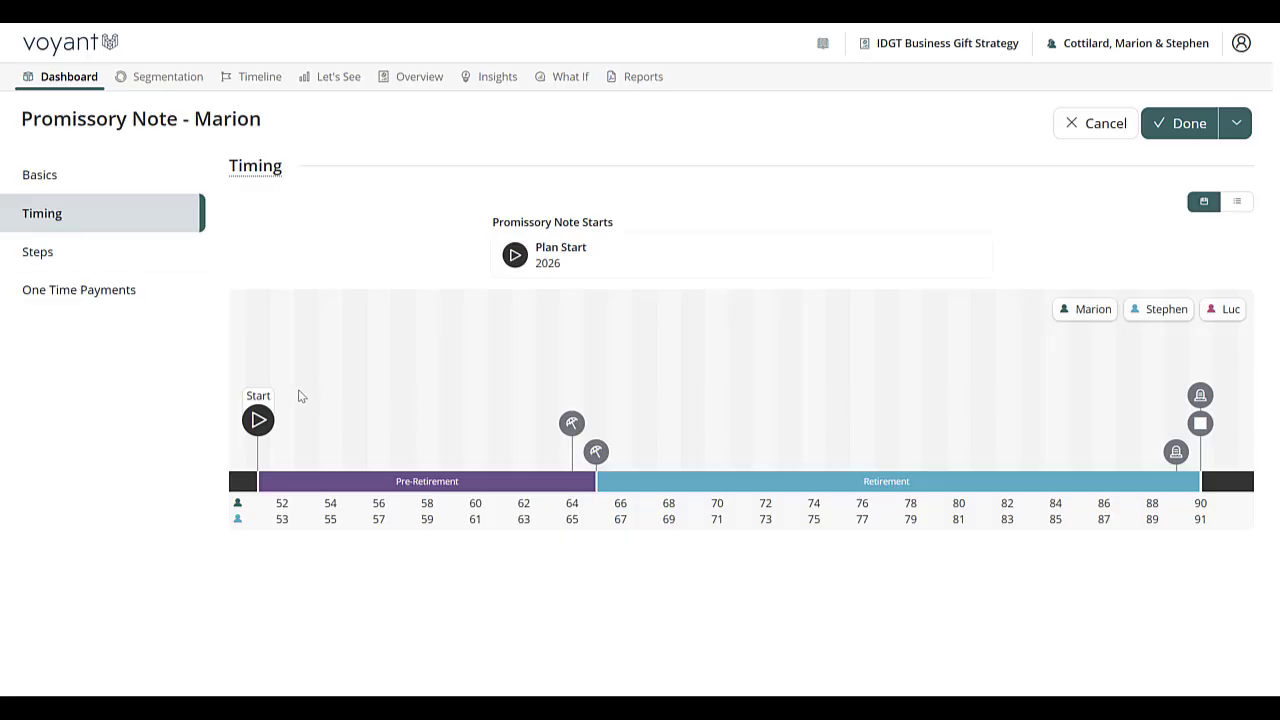
mouse_move(263, 425)
left_click(310, 424)
mouse_move(311, 458)
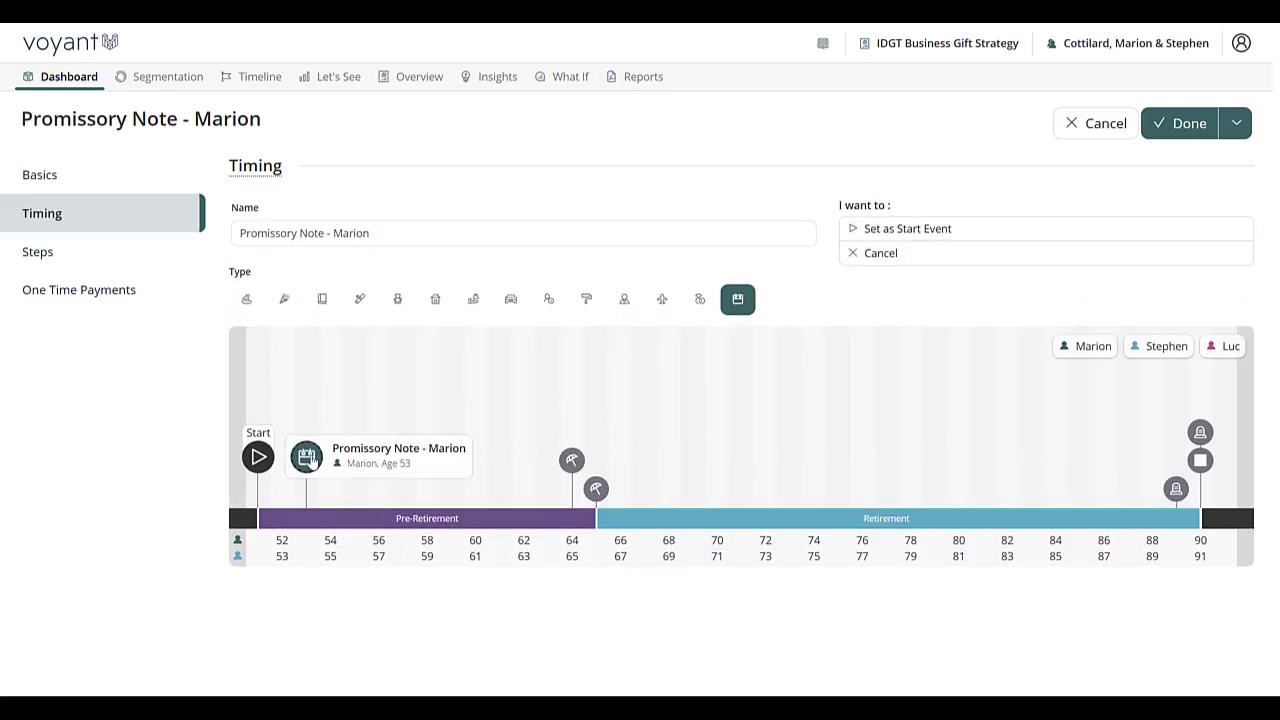
left_click(897, 256)
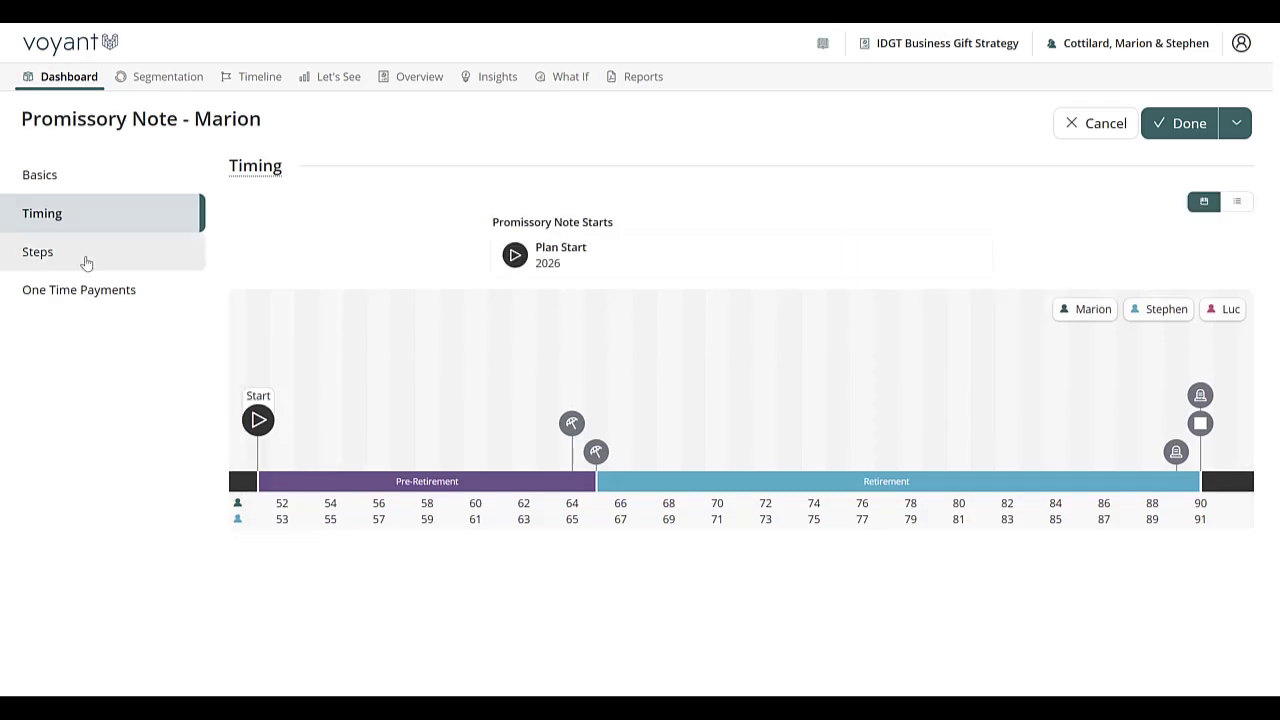
- Try the interest rate and payment options of a new step for the note, and cancel the step
left_click(86, 256)
left_click(281, 428)
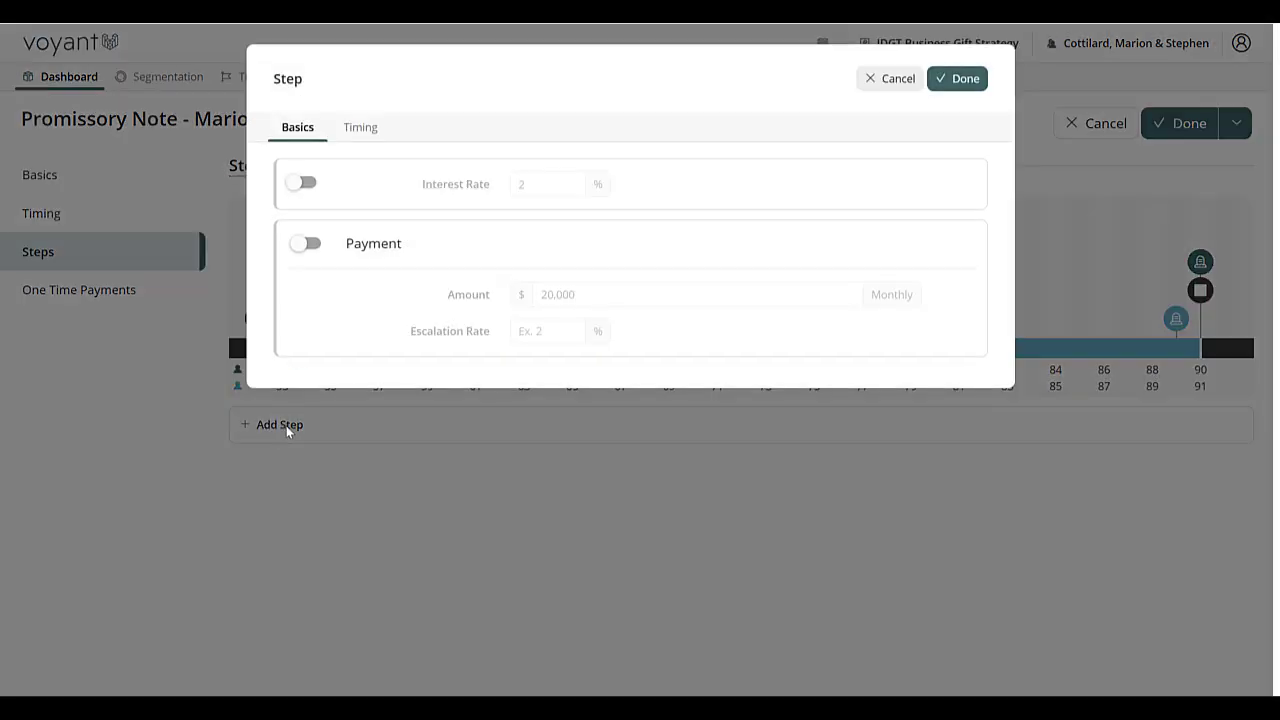
left_click(300, 184)
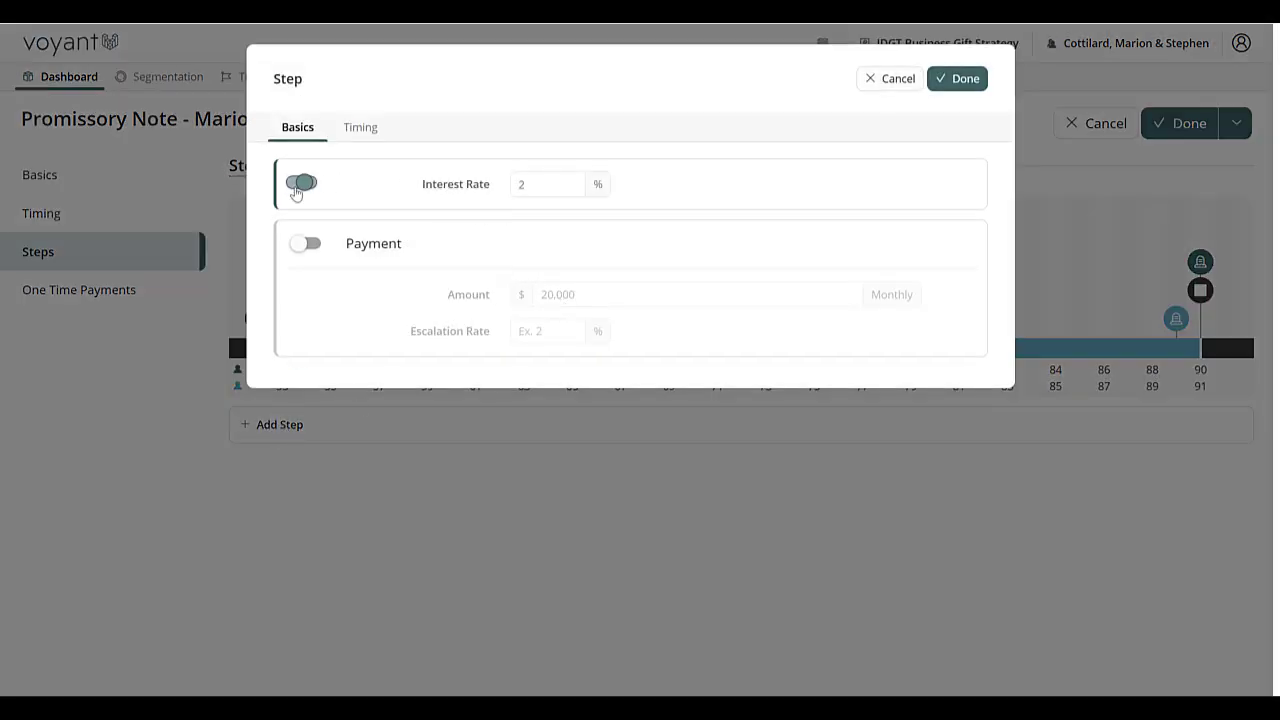
left_click(308, 187)
left_click(300, 245)
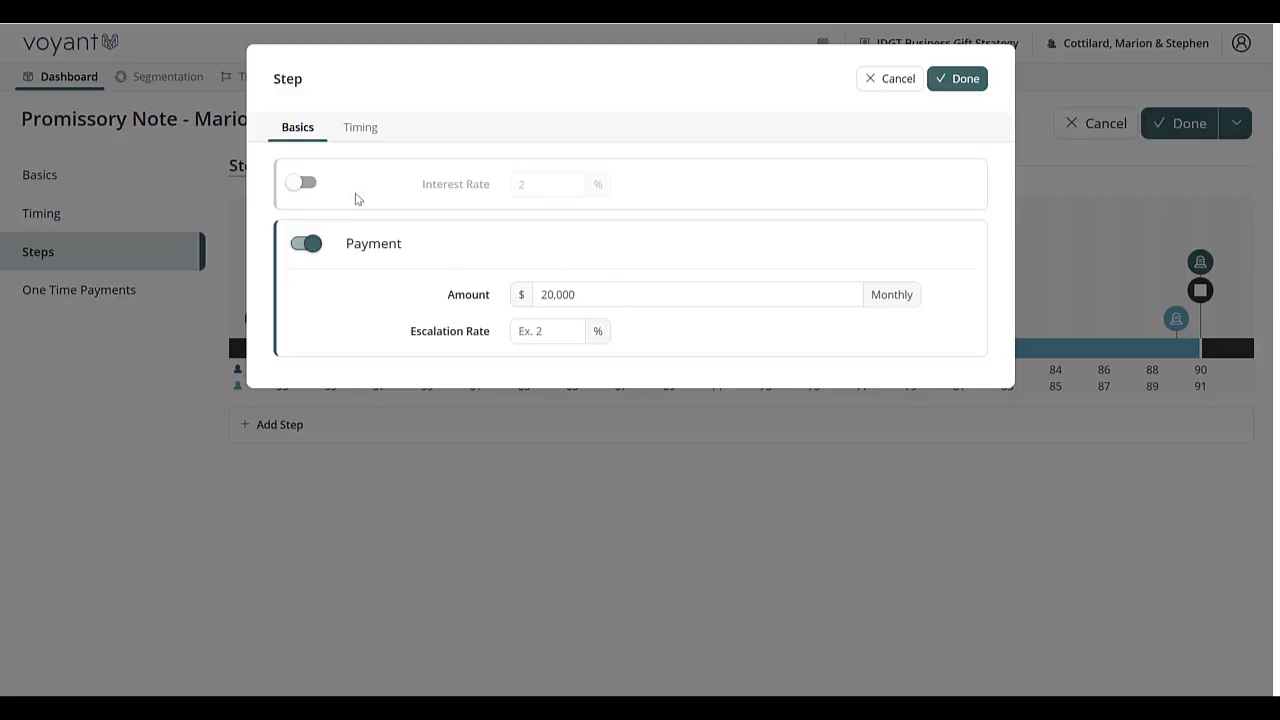
left_click(306, 243)
left_click(890, 78)
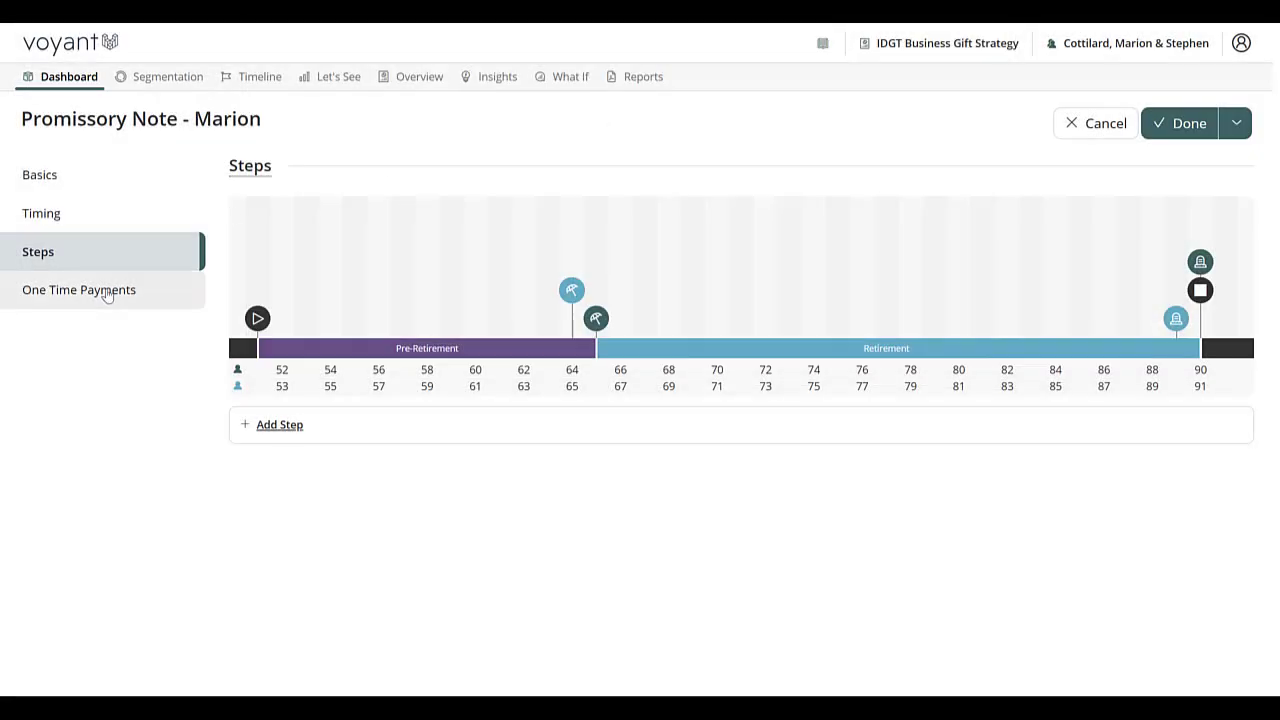
- Add a one-time payment of type Payoff to the promissory note
left_click(107, 291)
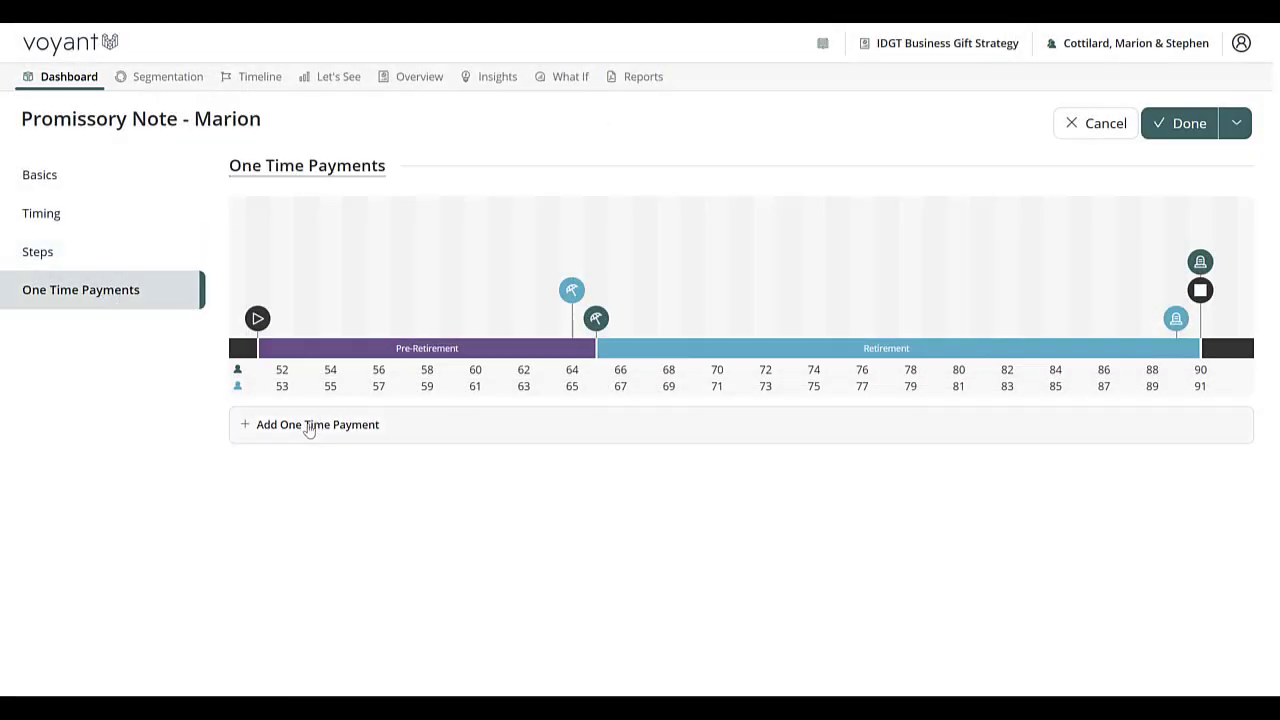
left_click(312, 429)
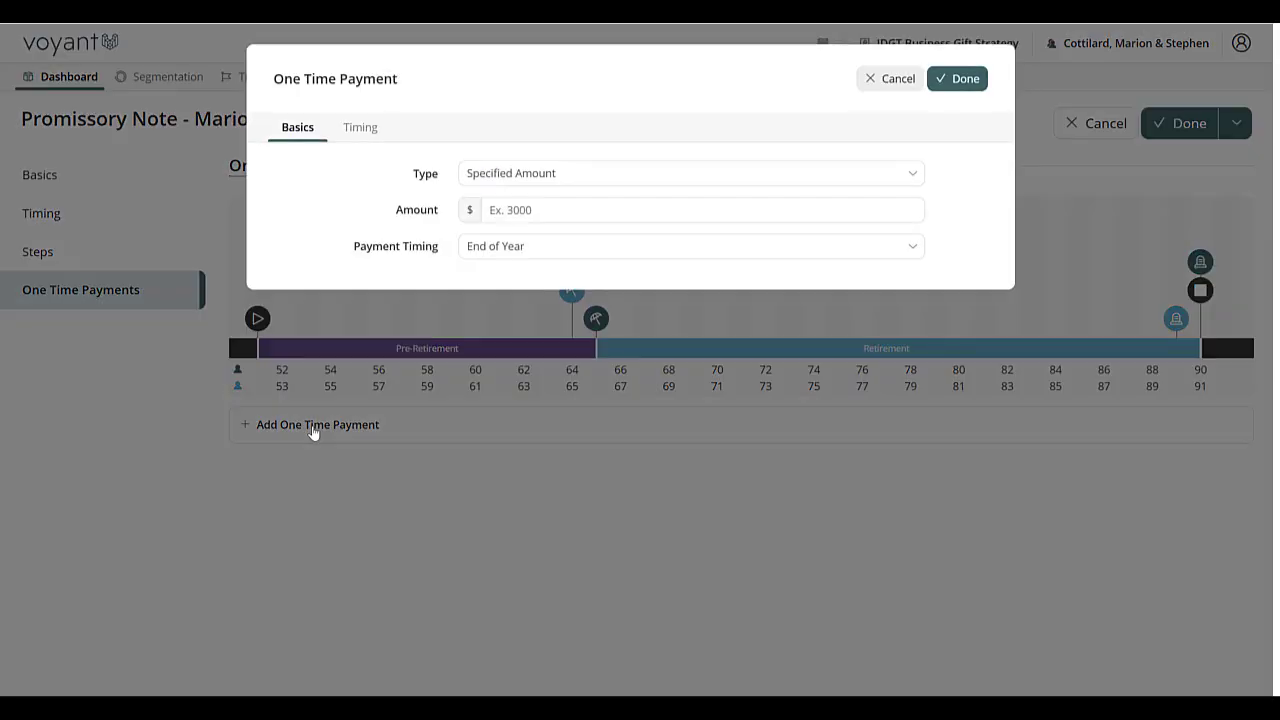
left_click(510, 178)
left_click(522, 225)
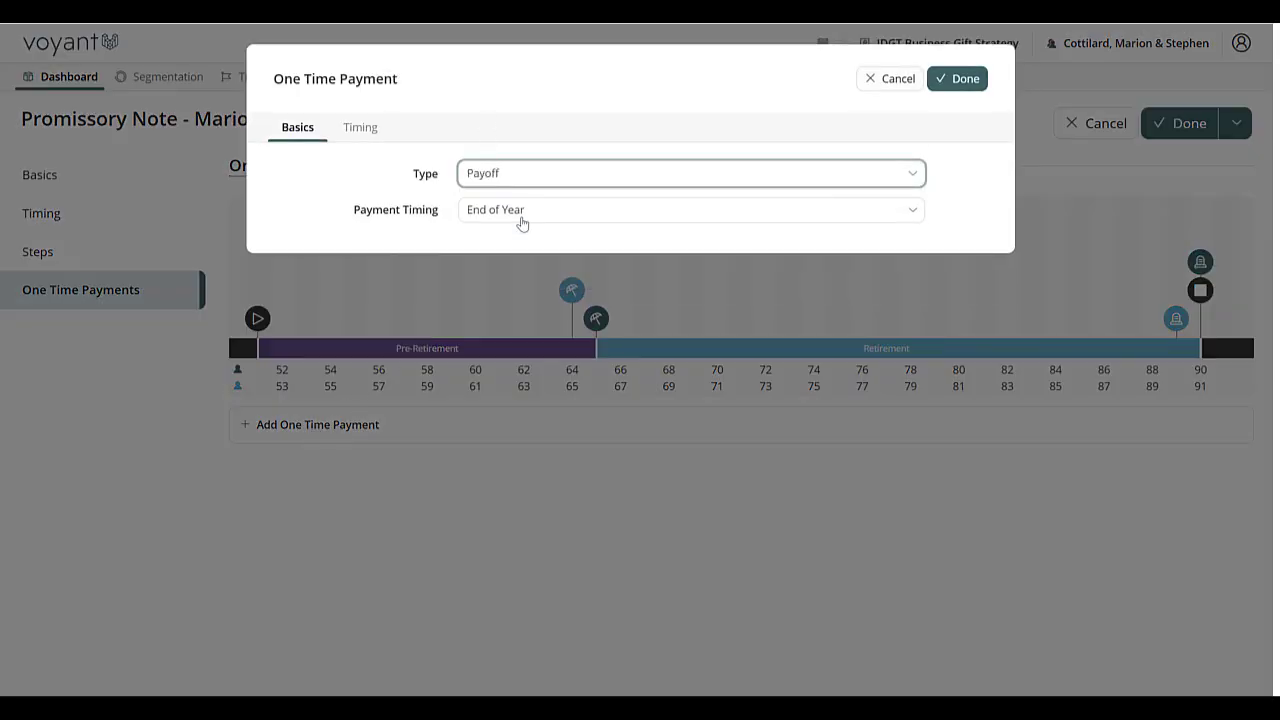
- Time the payoff with a new open-hand icon event "Payoff - promissory note" at the promisee's age 56, and save the payment and note
left_click(362, 128)
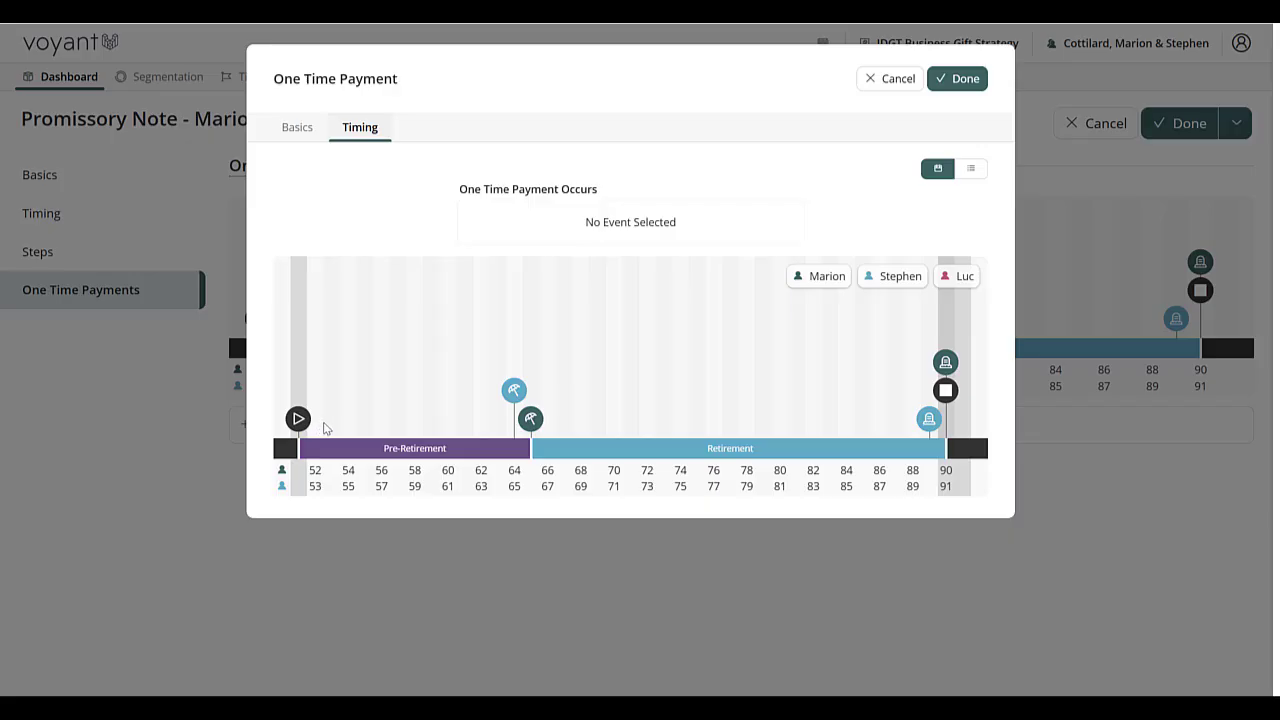
left_click(383, 424)
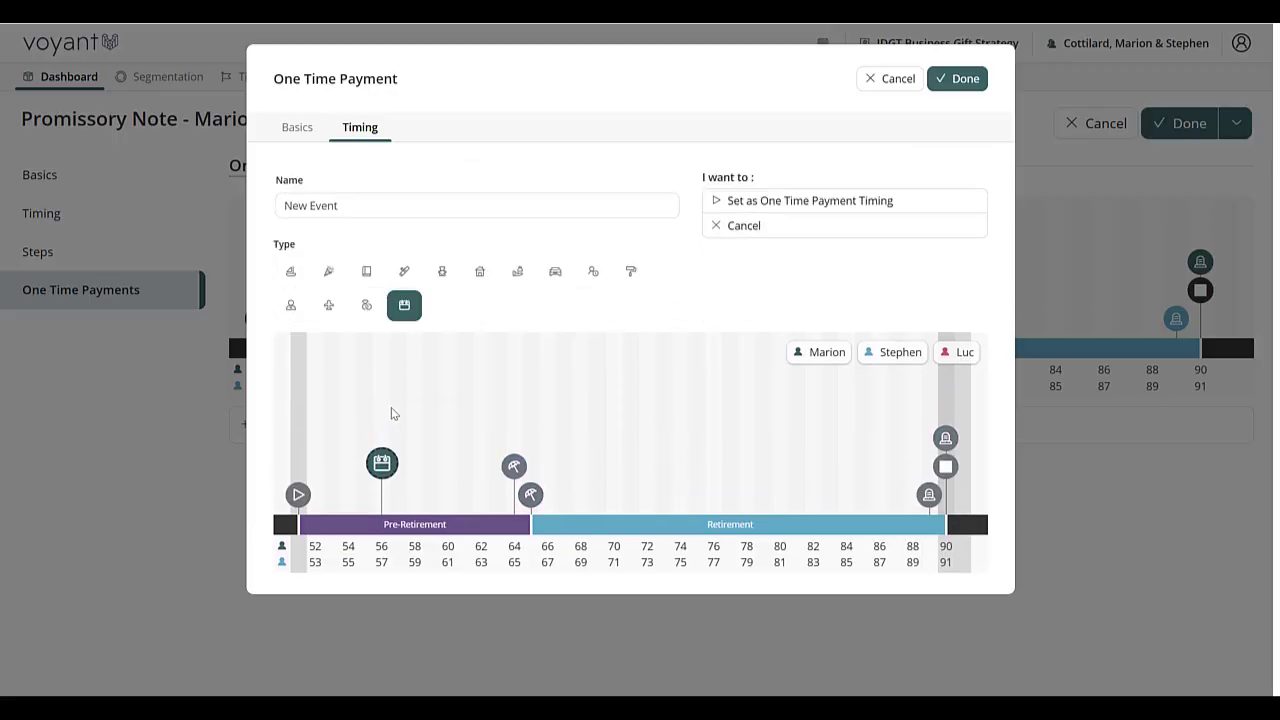
left_click(517, 271)
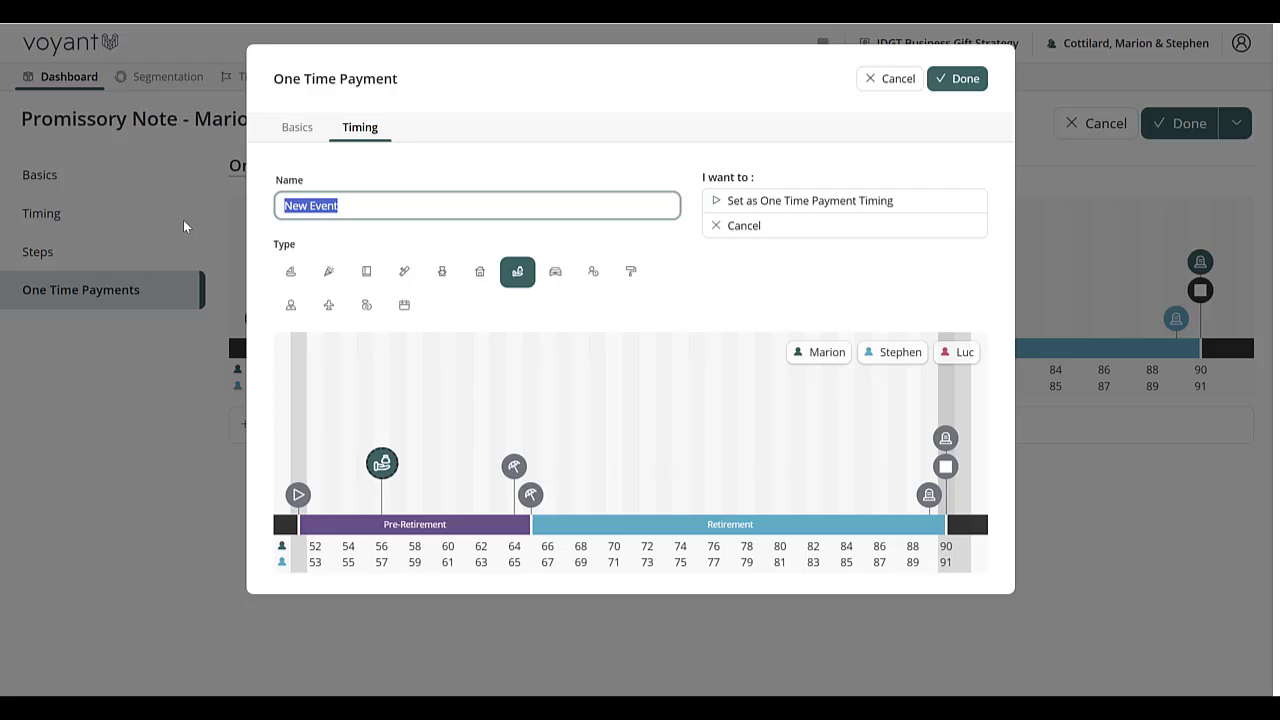
type("Payoff - promissory note")
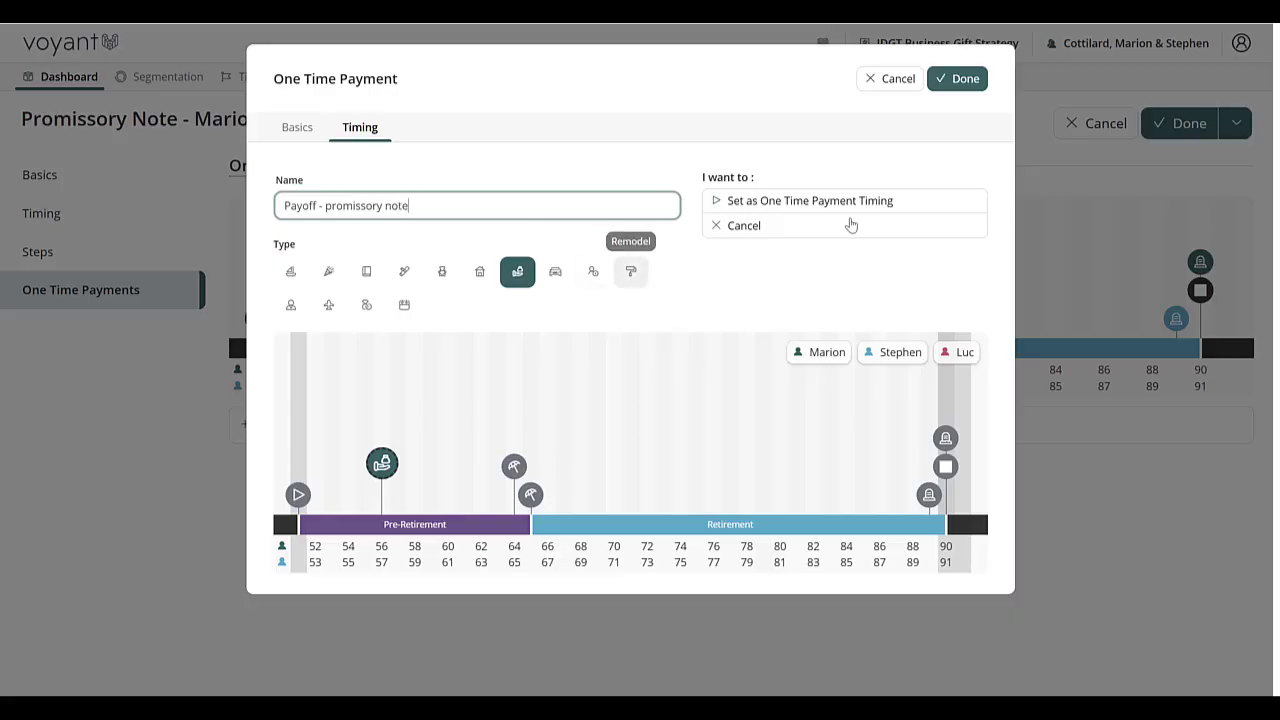
left_click(880, 200)
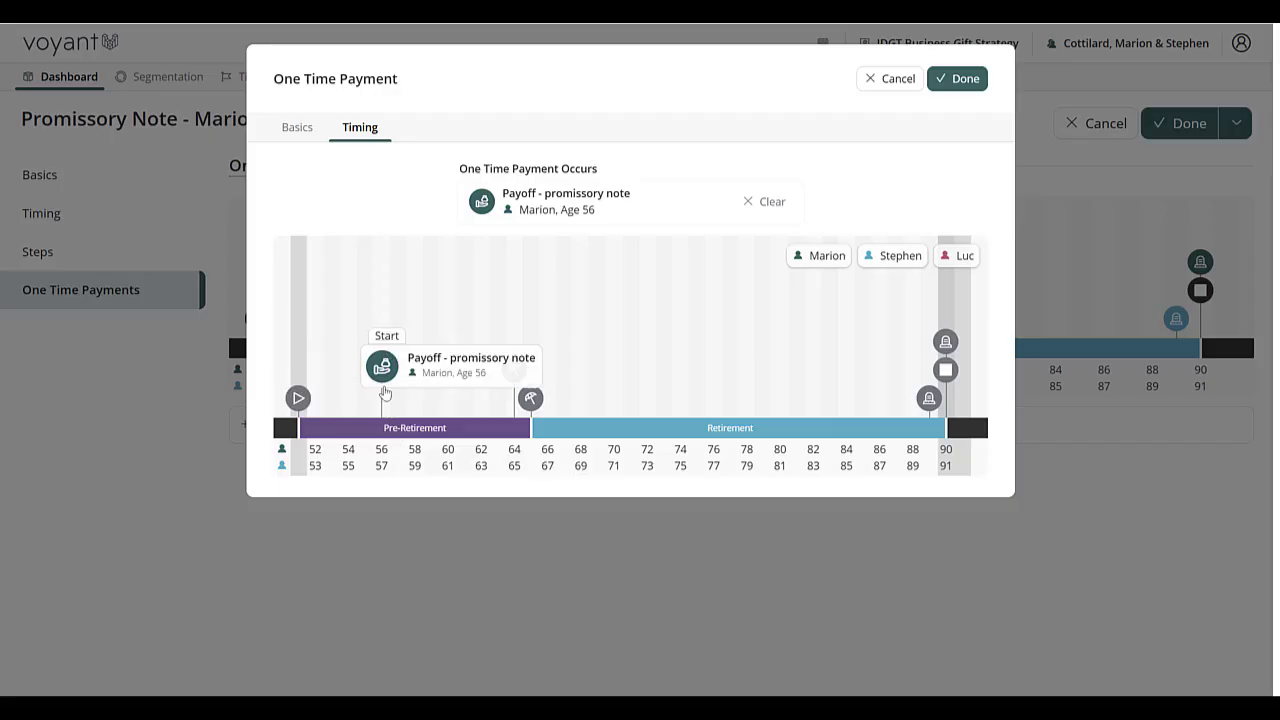
left_click(962, 84)
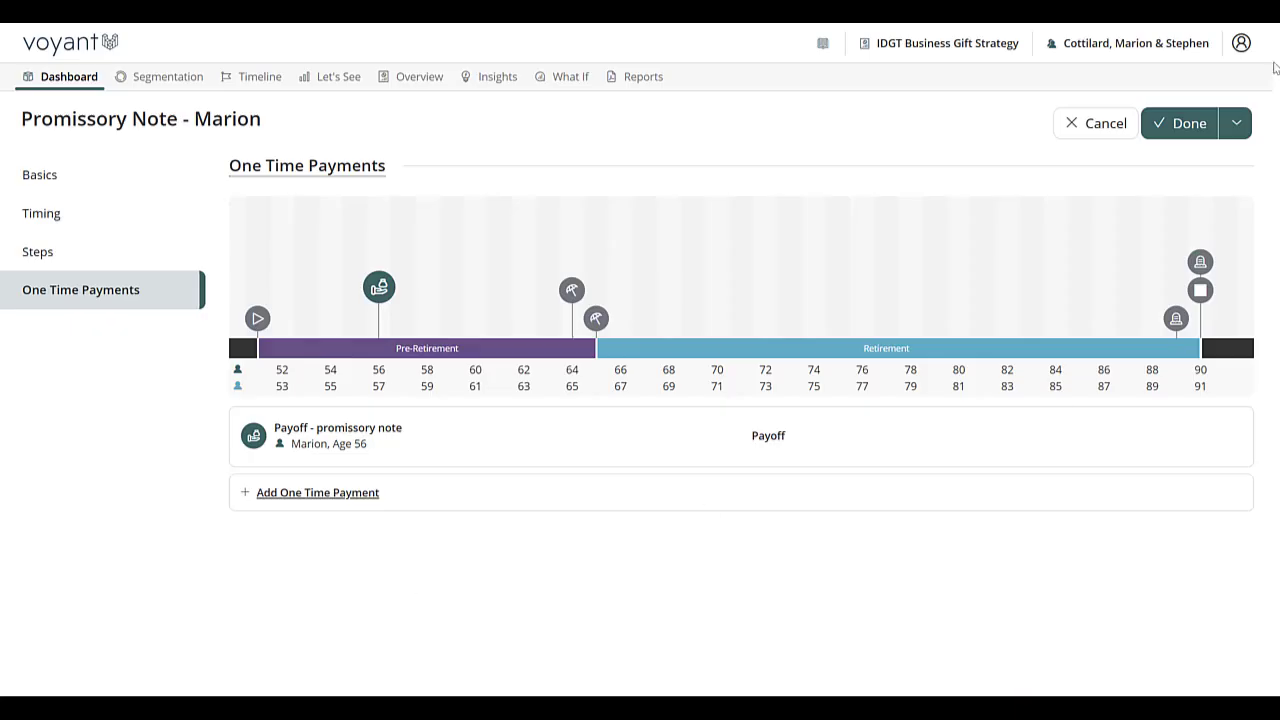
left_click(1186, 130)
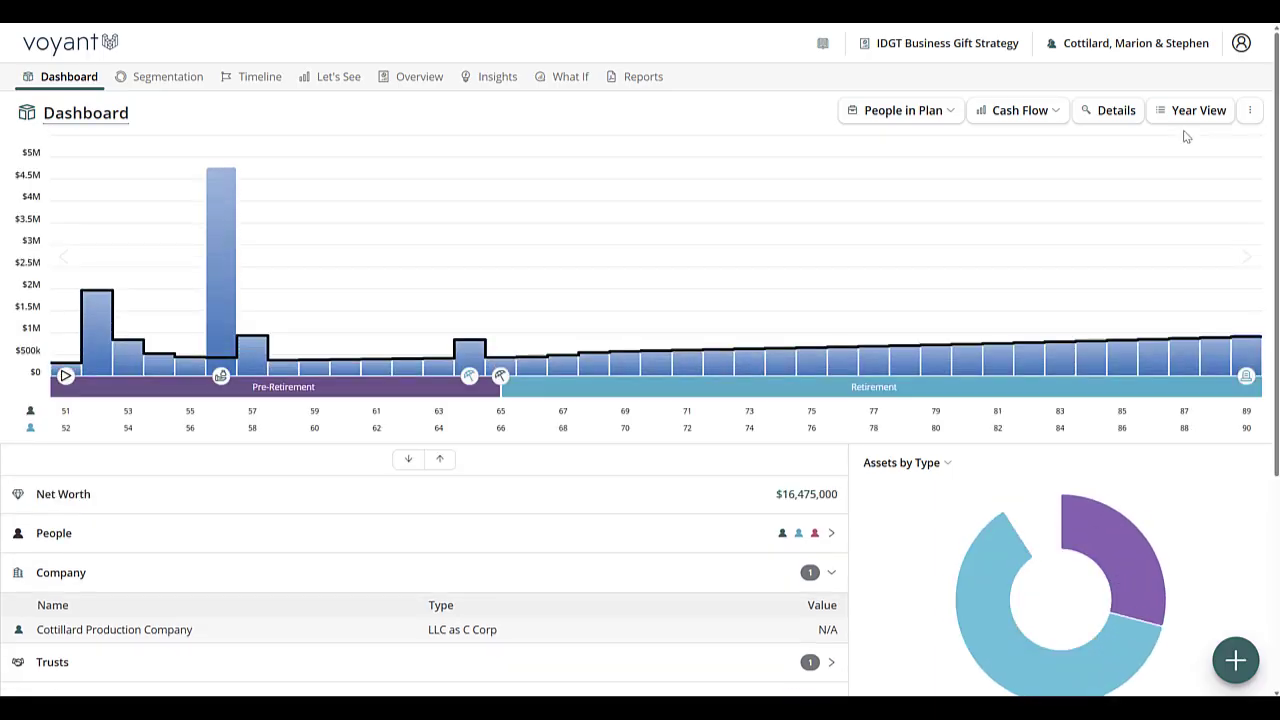
- Examine the payoff event and the detailed 2031 cash flow breakdown in the dashboard chart
mouse_move(206, 189)
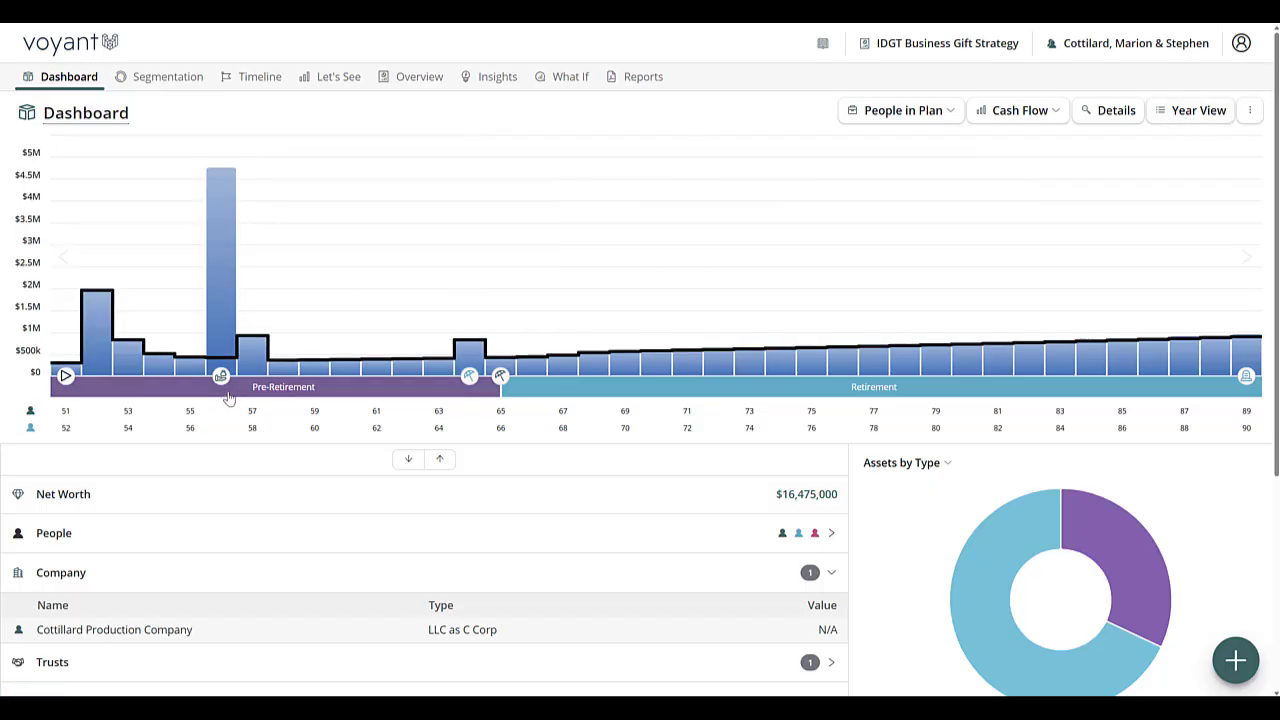
mouse_move(221, 377)
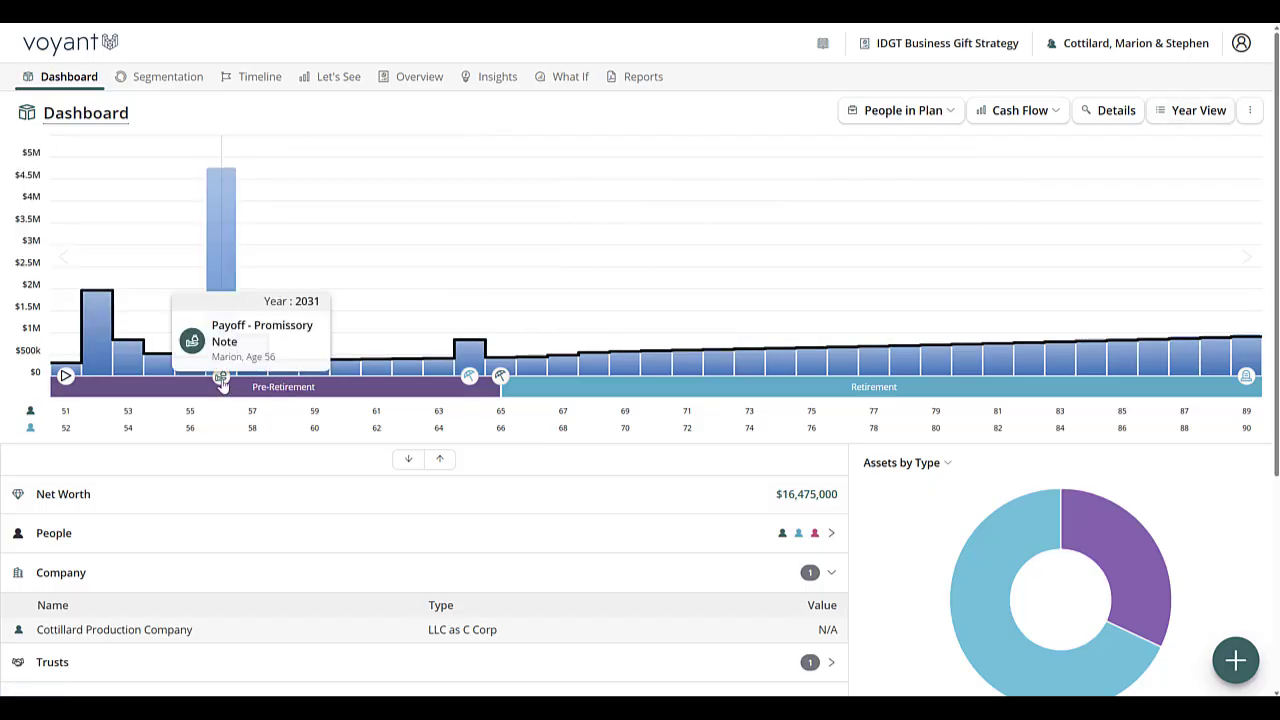
left_click(1114, 112)
mouse_move(220, 250)
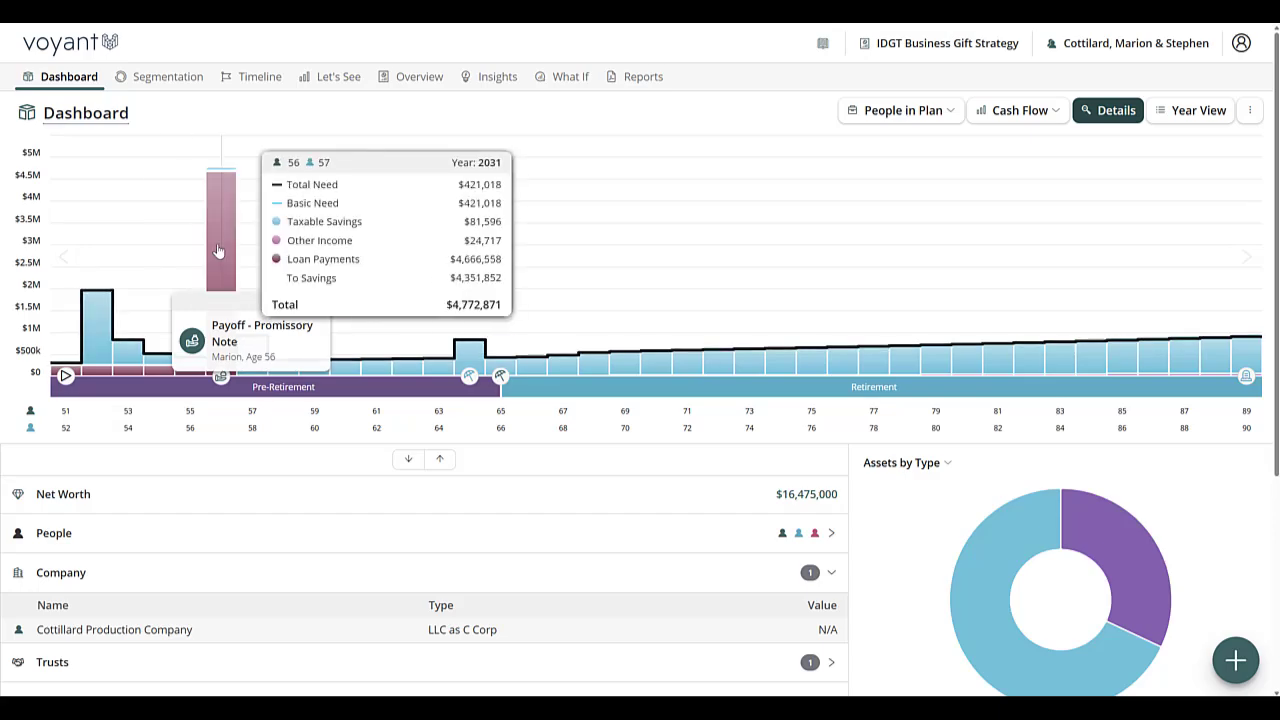
- Examine how the promissory note affects 2026 cash flow, expenses, investments and debt in the year view
left_click(1211, 113)
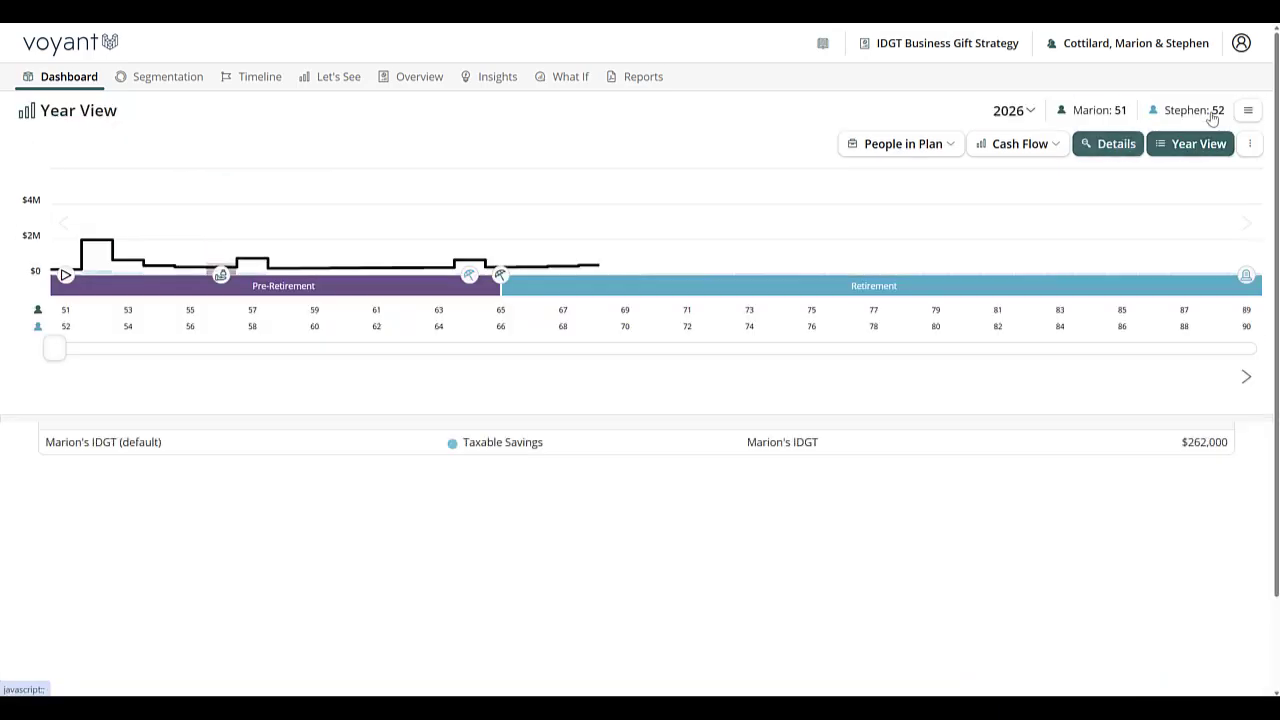
scroll(1137, 286, "down", 2)
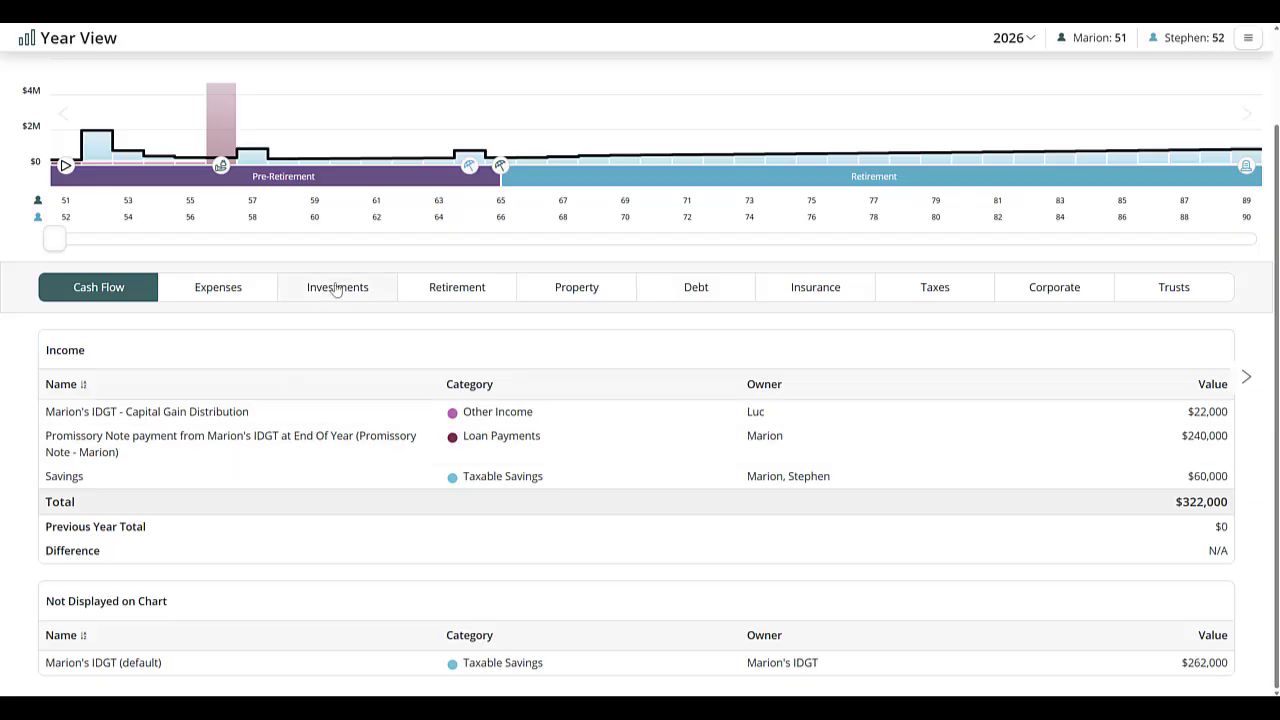
left_click(220, 288)
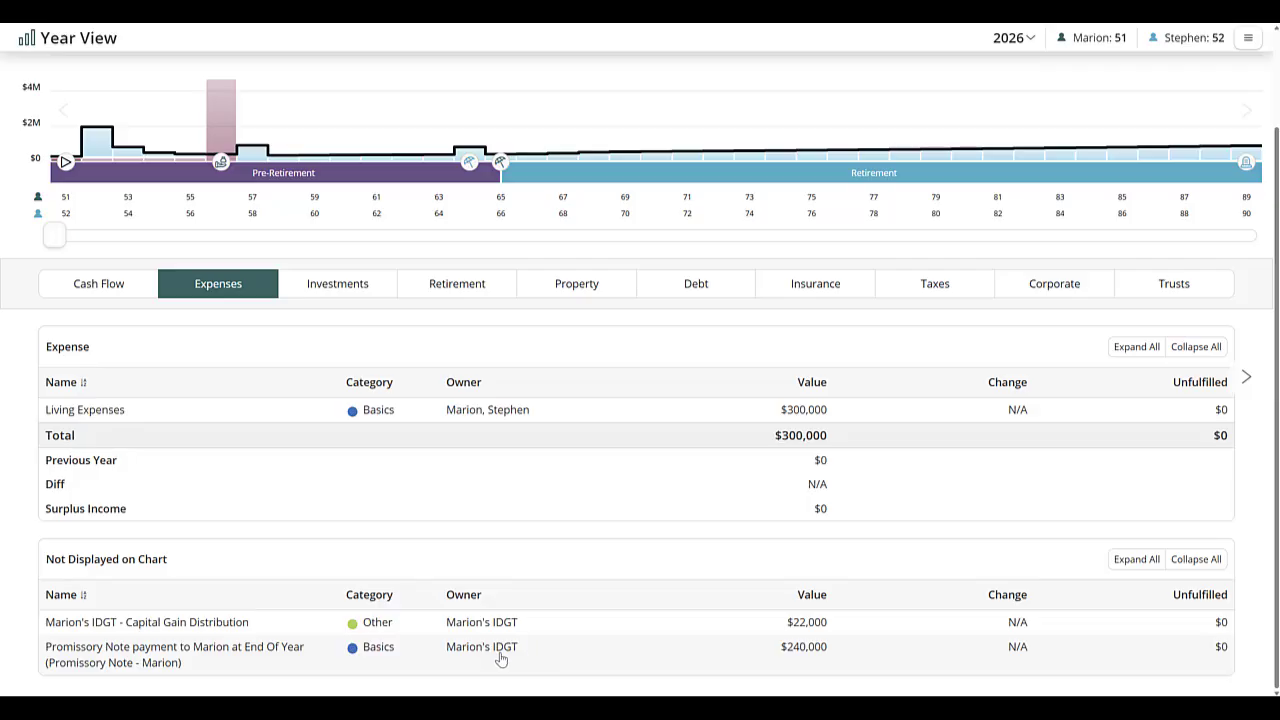
left_click(336, 287)
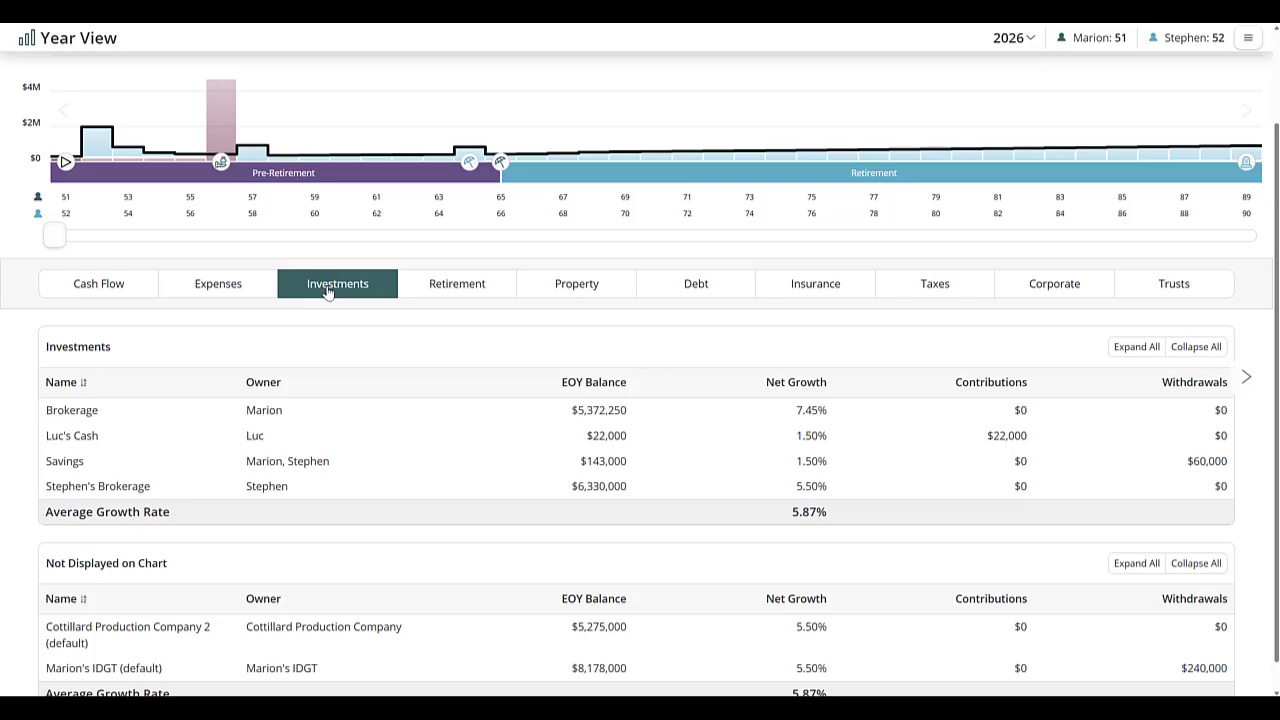
scroll(1192, 465, "down", 1)
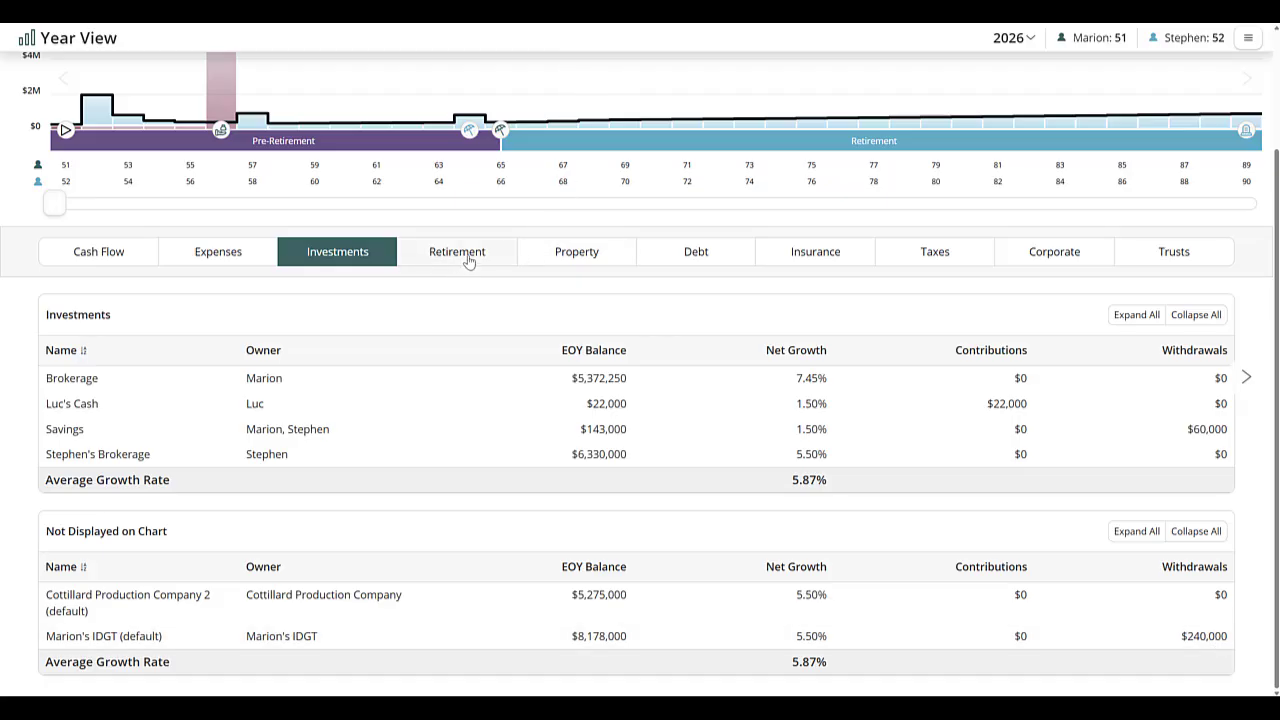
left_click(693, 258)
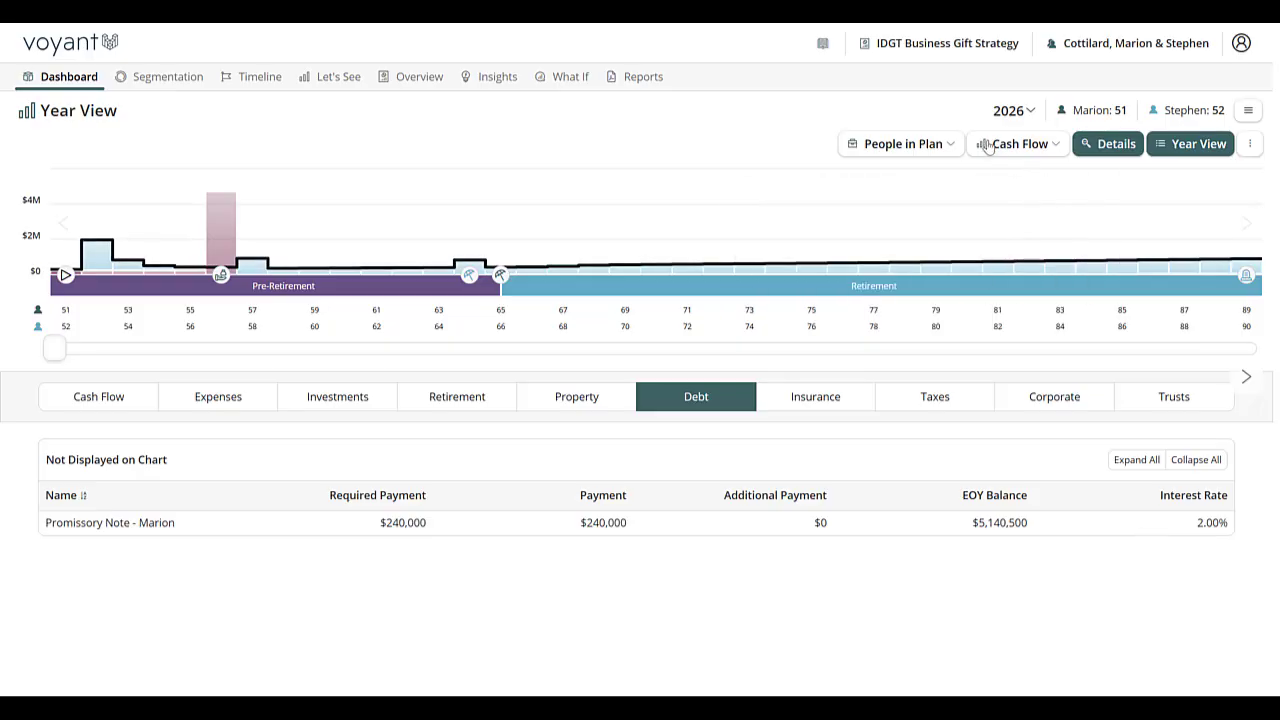
- Examine the IDGT's own 2026 debt and investment details in the year view
left_click(937, 146)
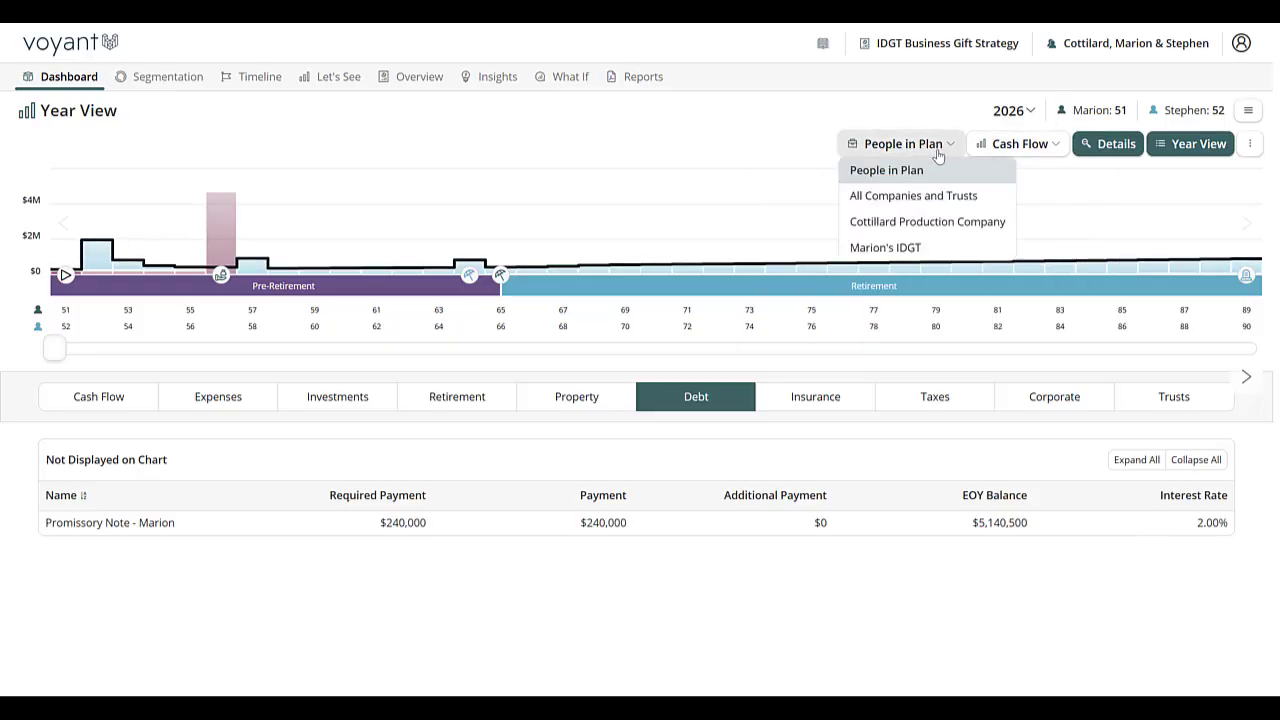
left_click(931, 247)
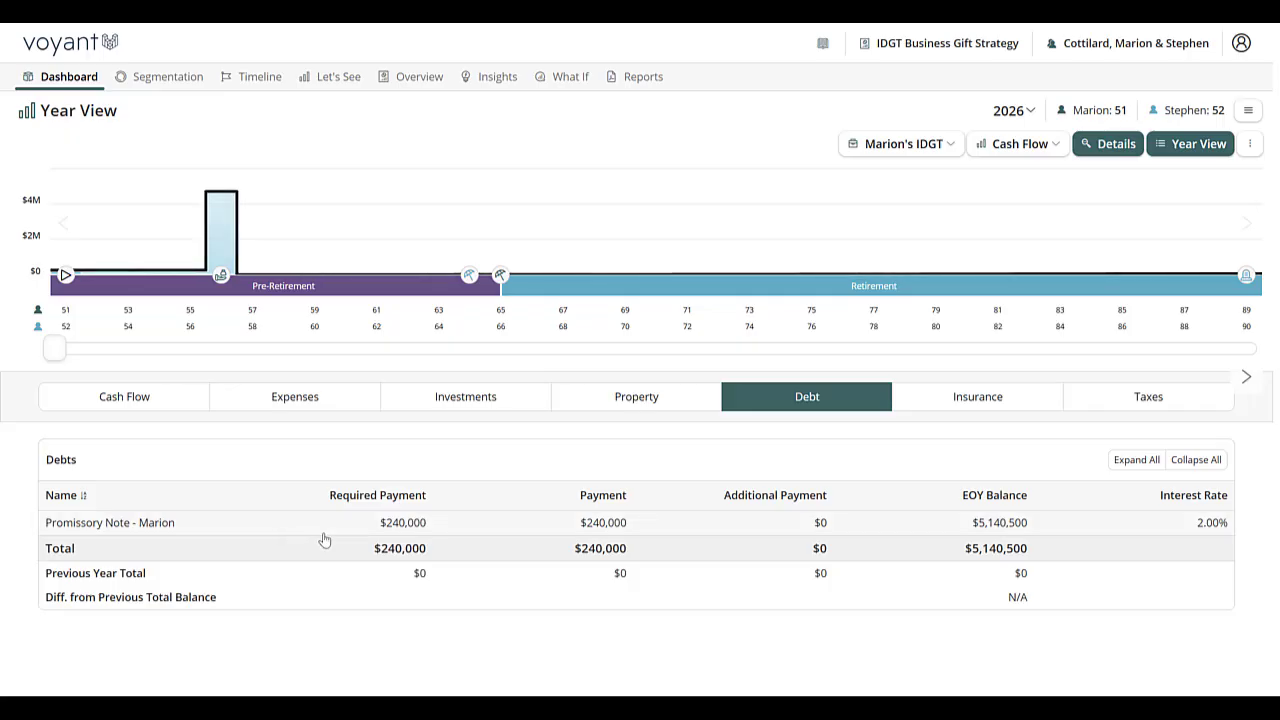
left_click(497, 403)
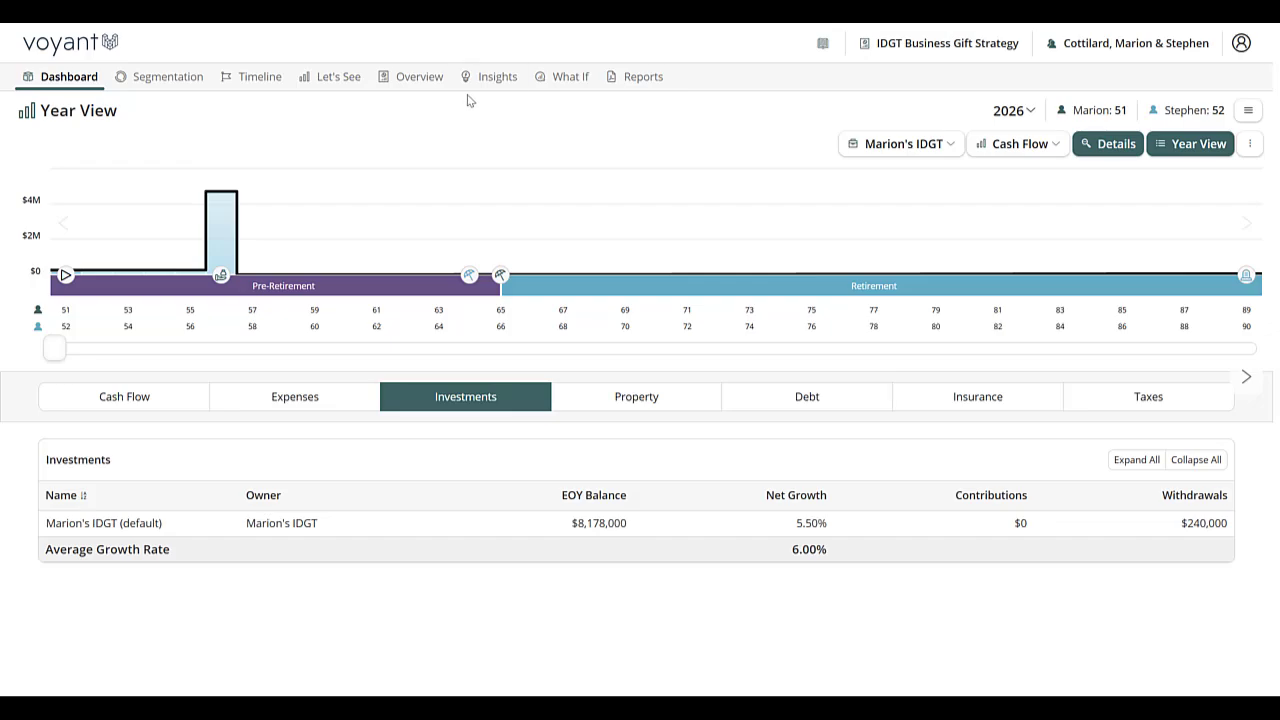
- Compare the Planned Legacy of the Base Plan side by side with the IDGT Business Gift Strategy, including totals, estate tax and distributions
left_click(402, 84)
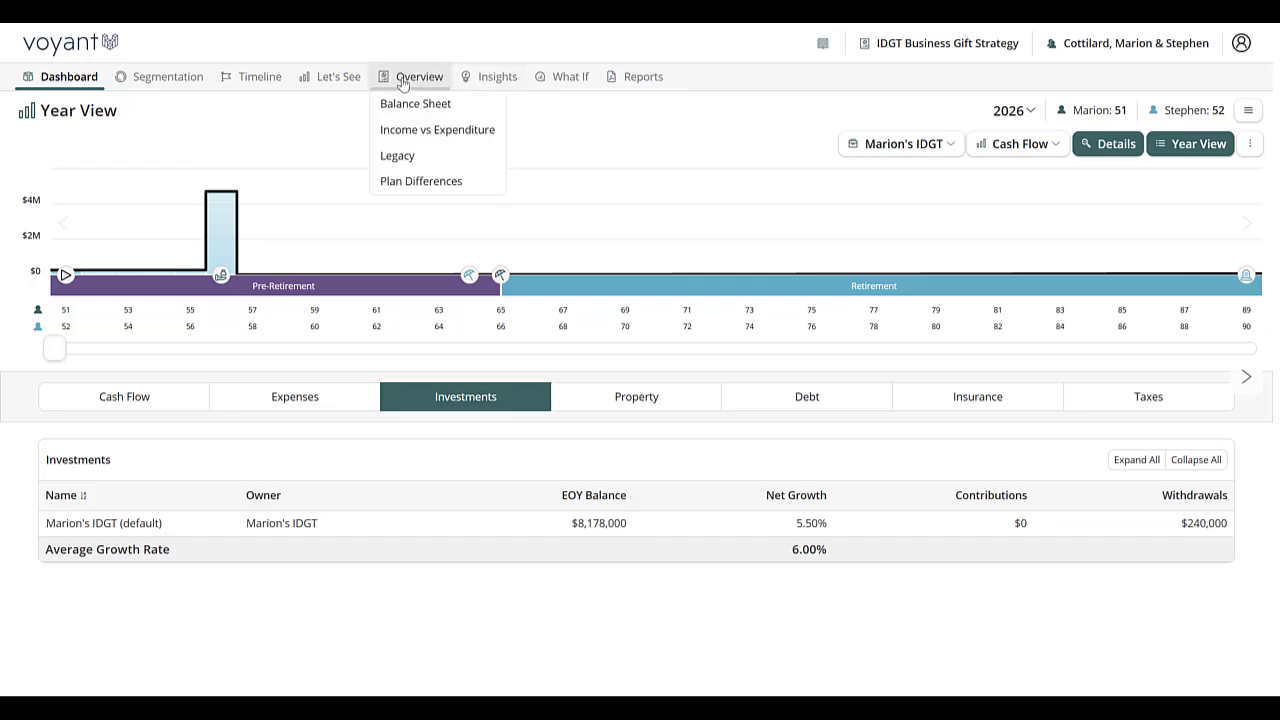
left_click(397, 156)
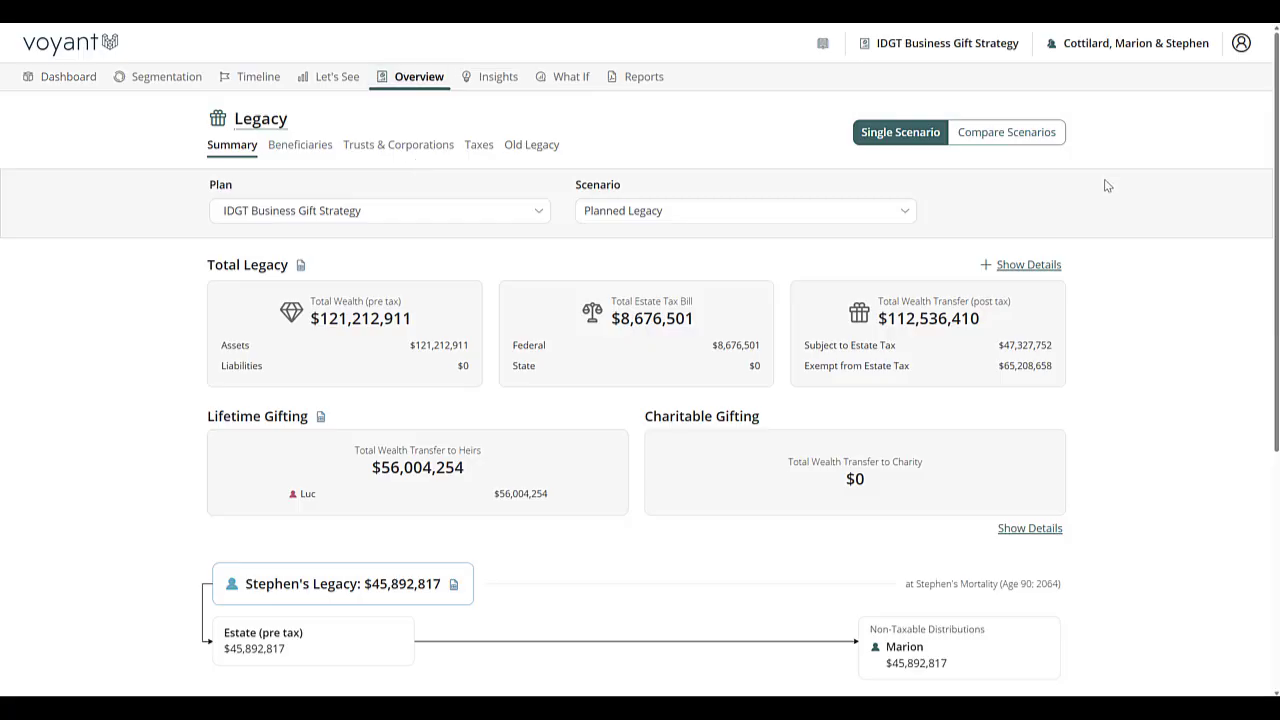
left_click(1008, 133)
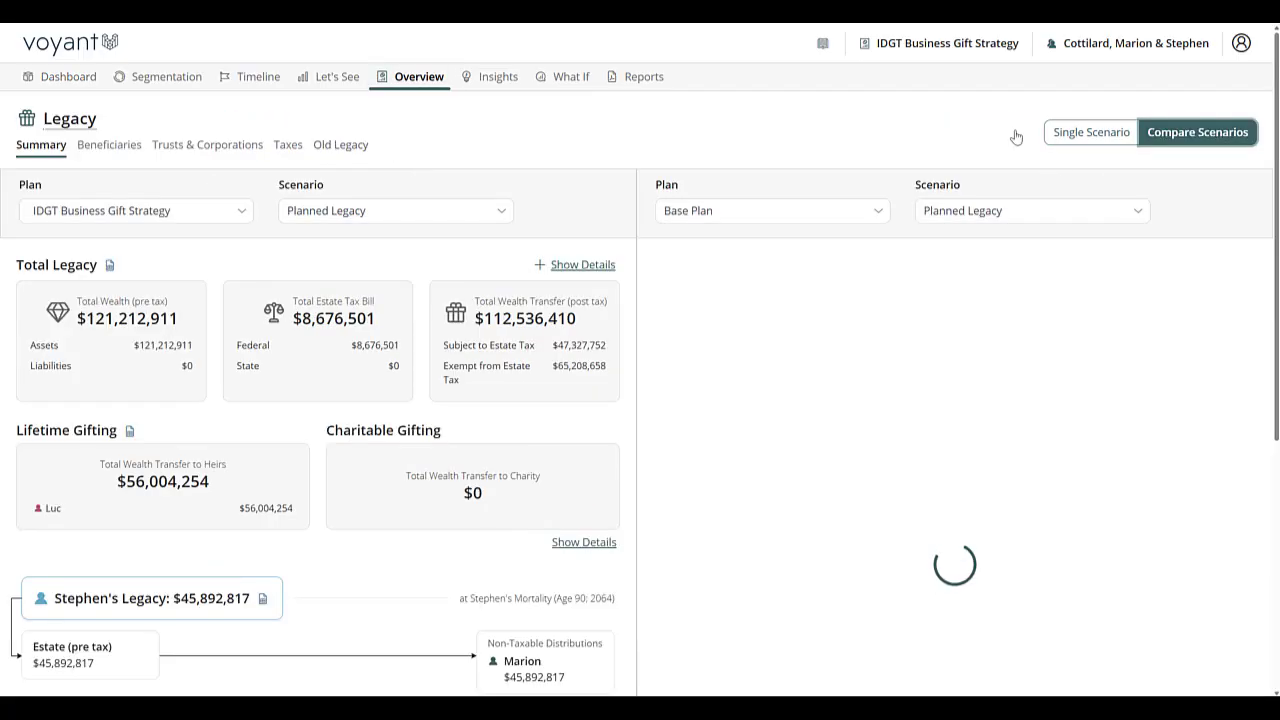
left_click(96, 212)
left_click(97, 234)
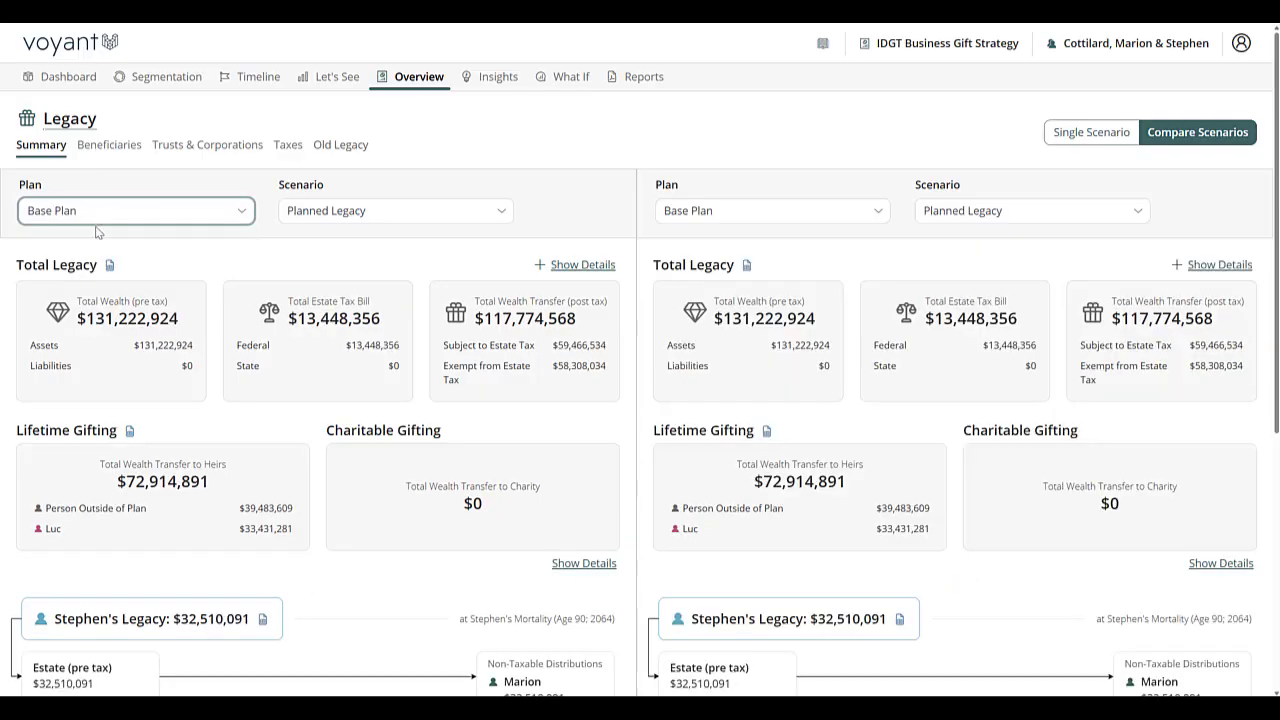
left_click(757, 209)
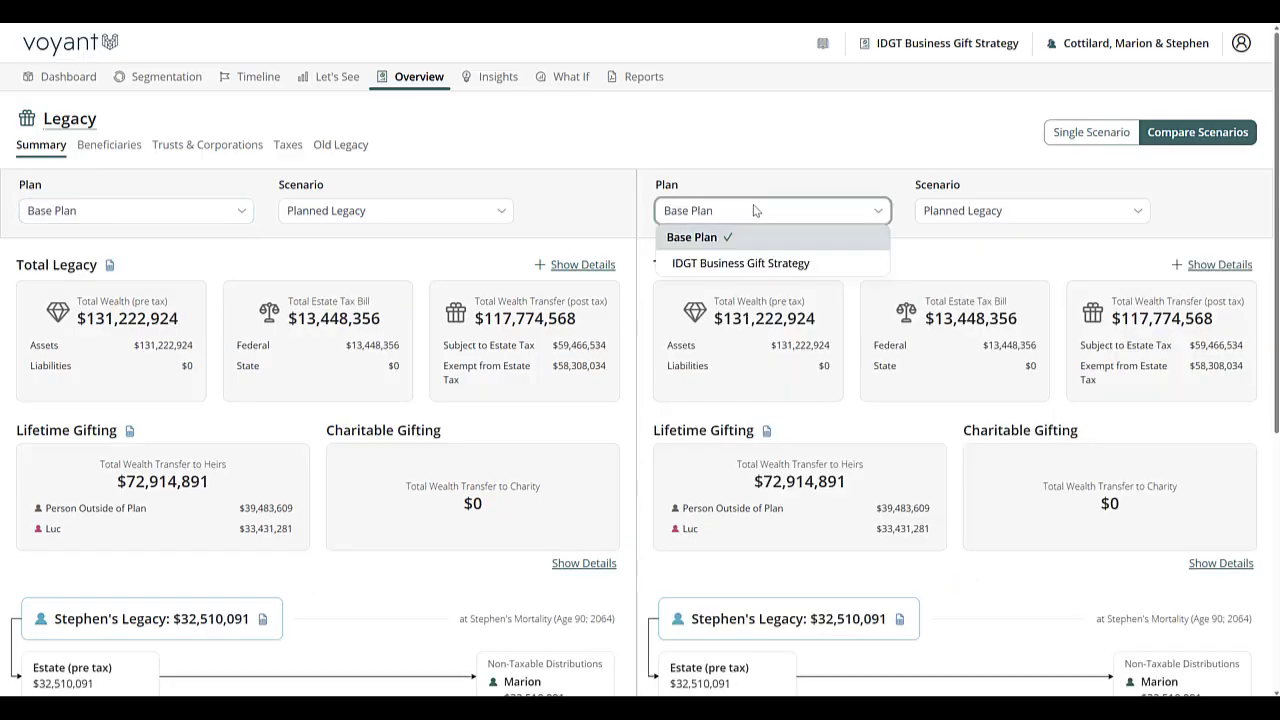
left_click(755, 264)
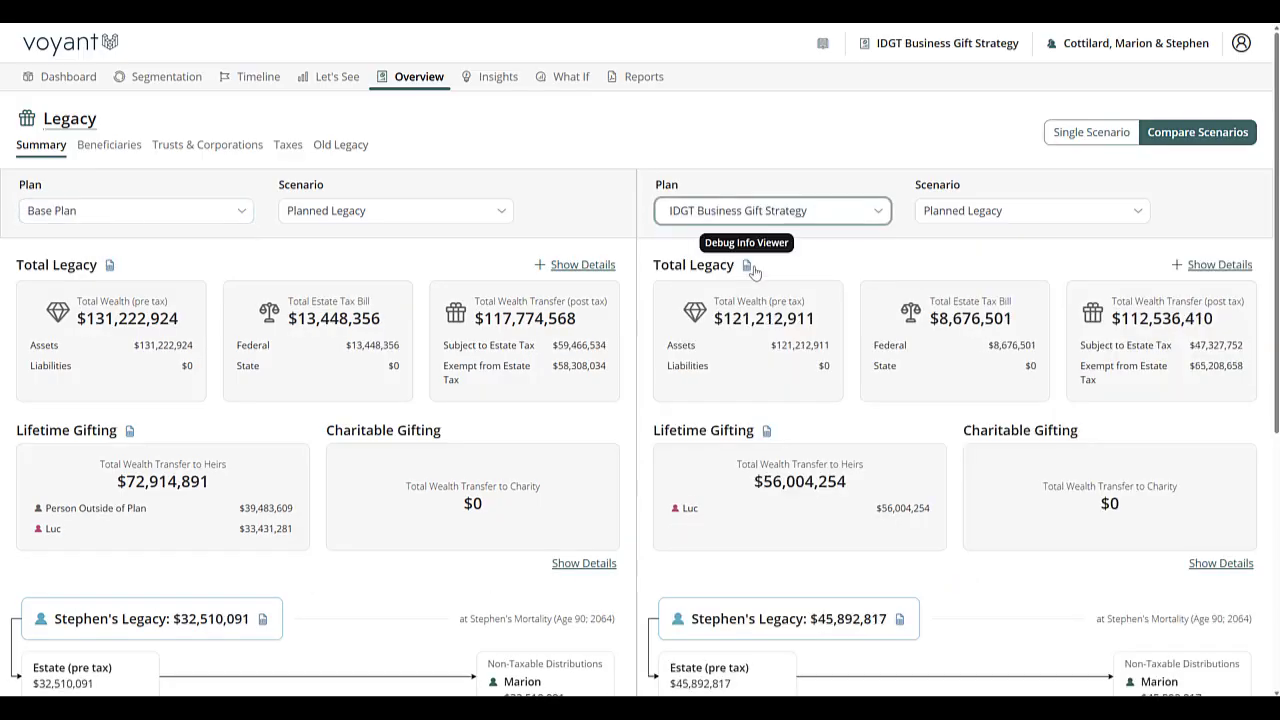
scroll(755, 270, "down", 3)
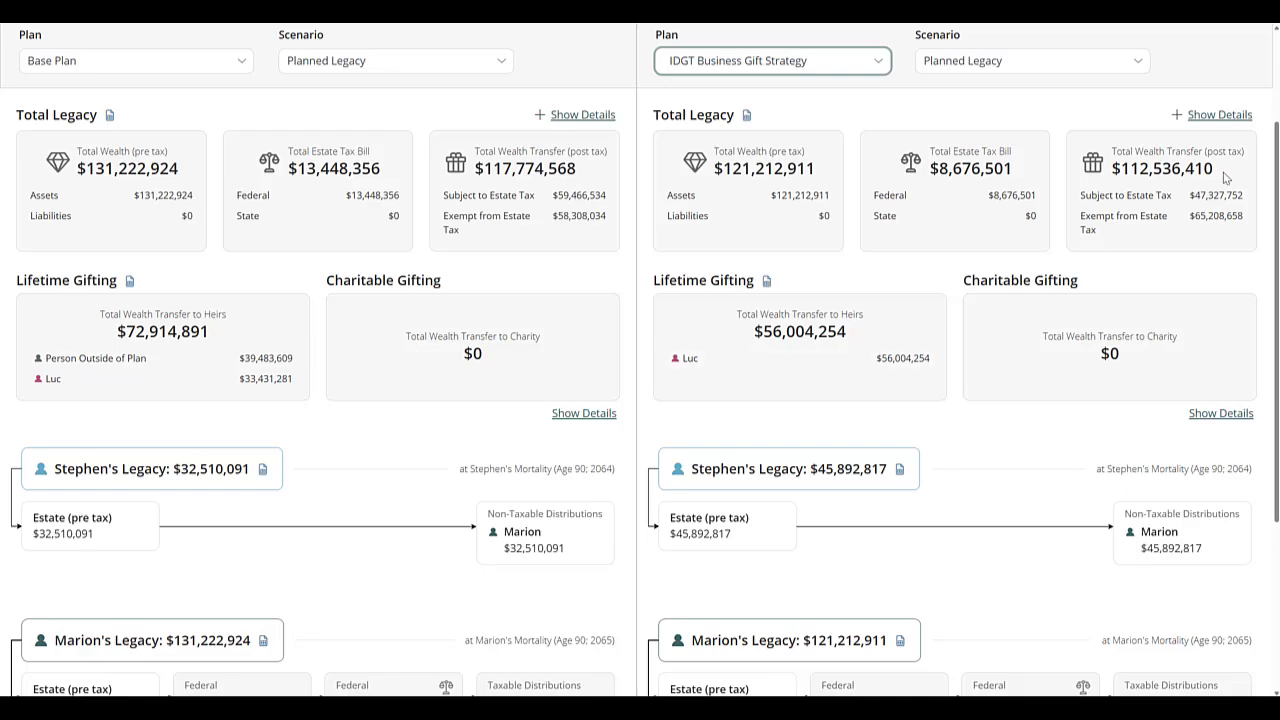
scroll(1168, 357, "down", 3)
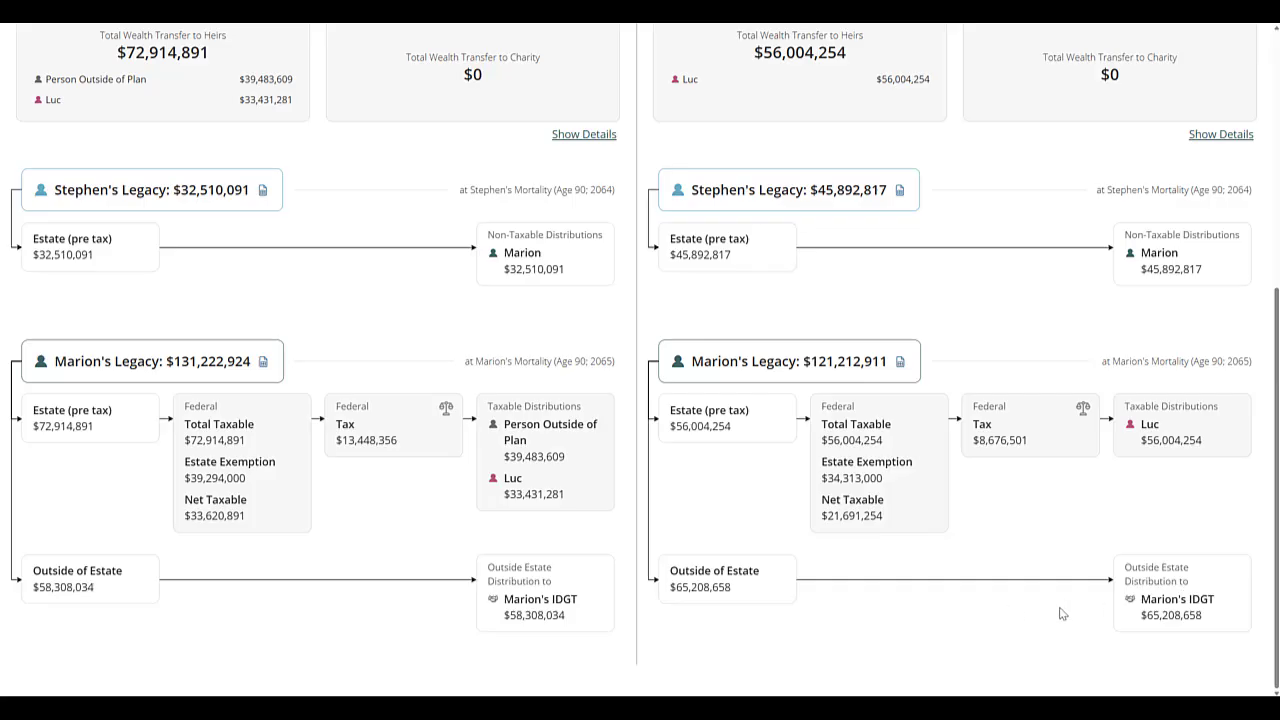
scroll(1186, 604, "up", 3)
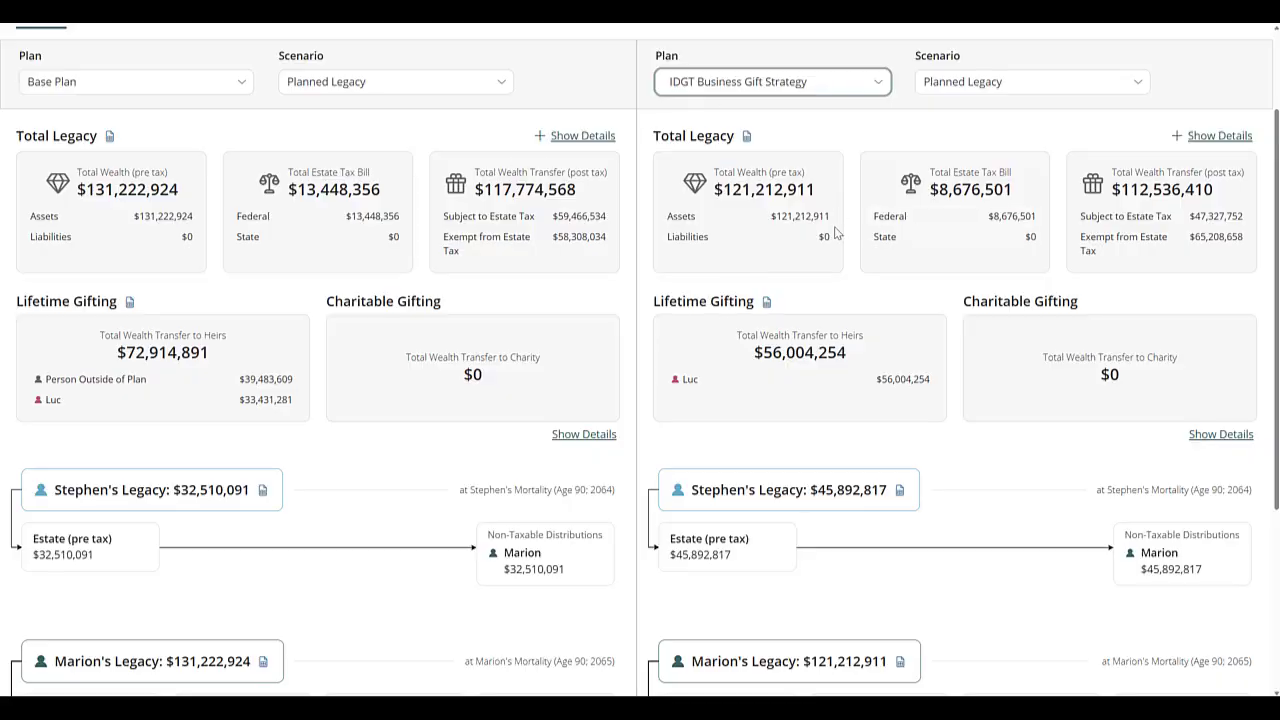
scroll(688, 369, "up", 2)
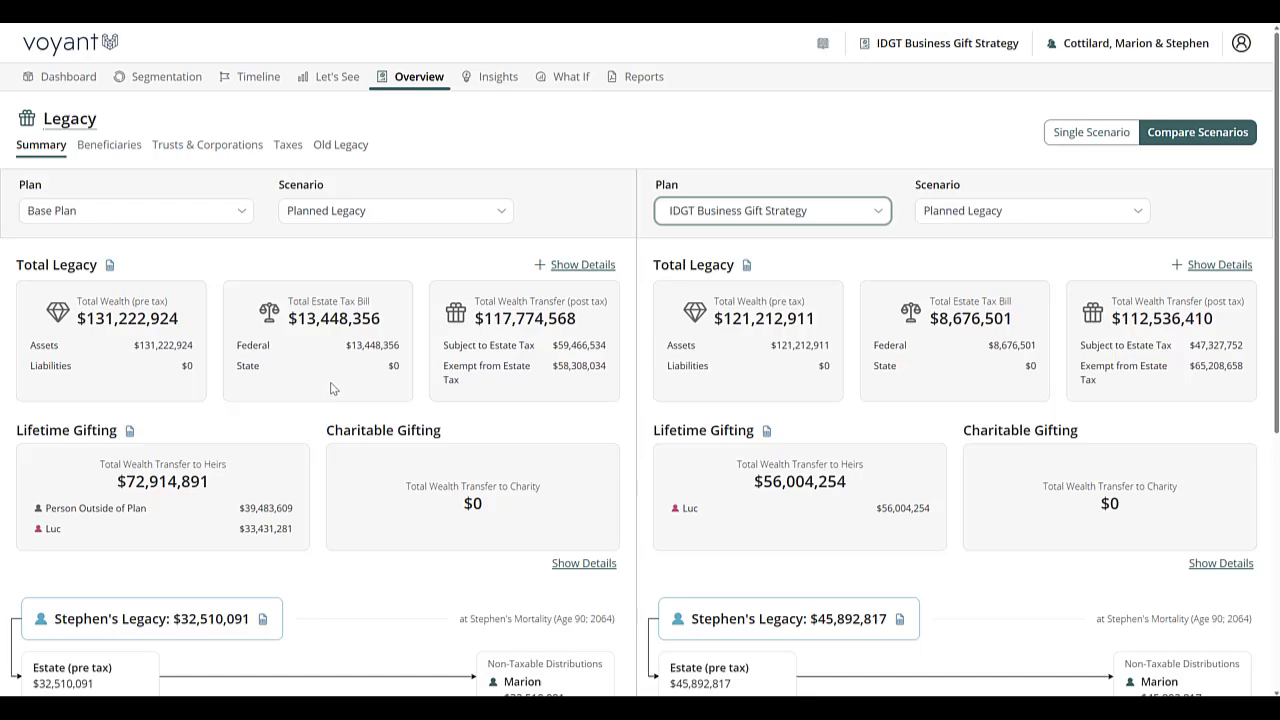
- Open a support request for sharing client access and begin its included message
left_click(1135, 47)
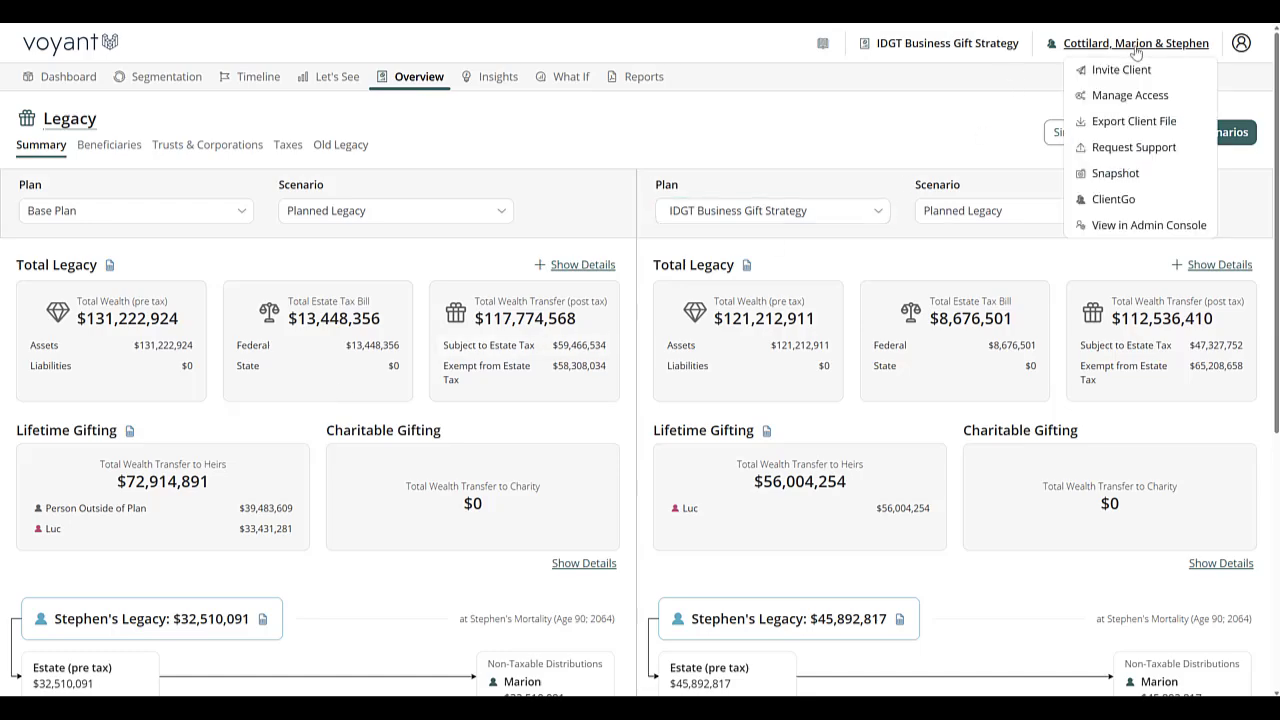
left_click(1114, 150)
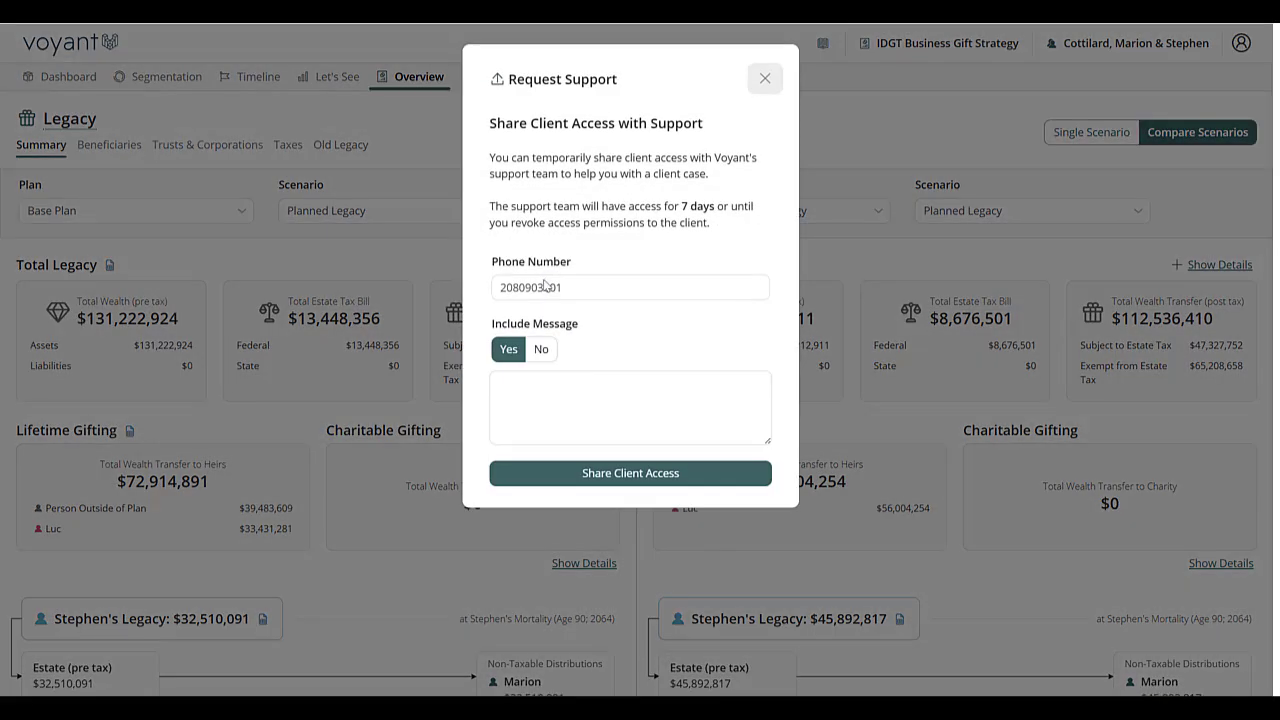
left_click(575, 393)
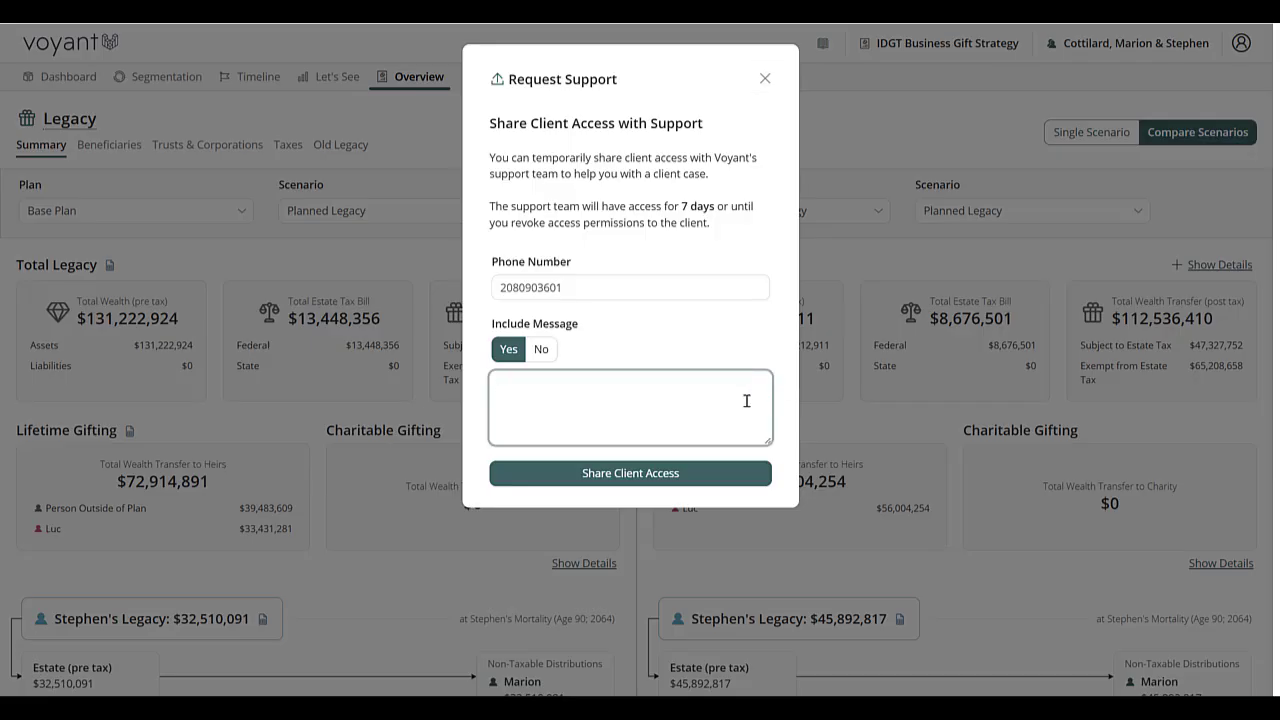